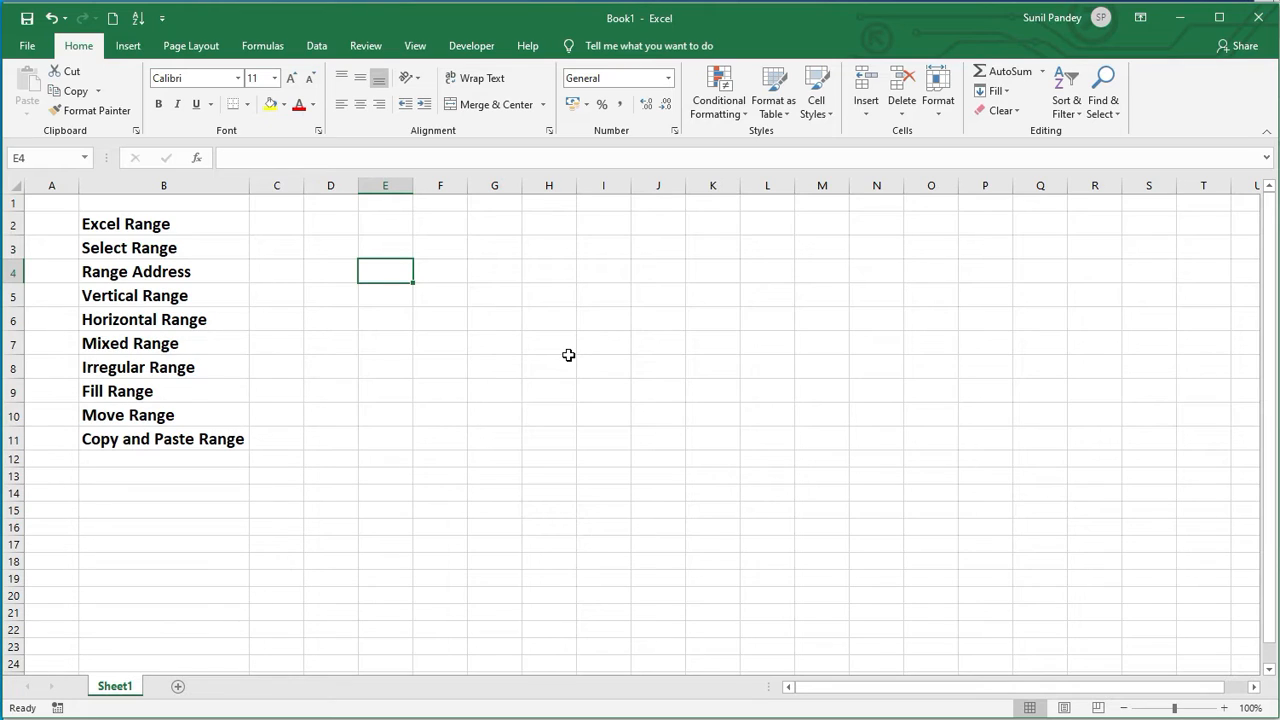
Step: Select the rectangular range F4:I11
click(455, 247)
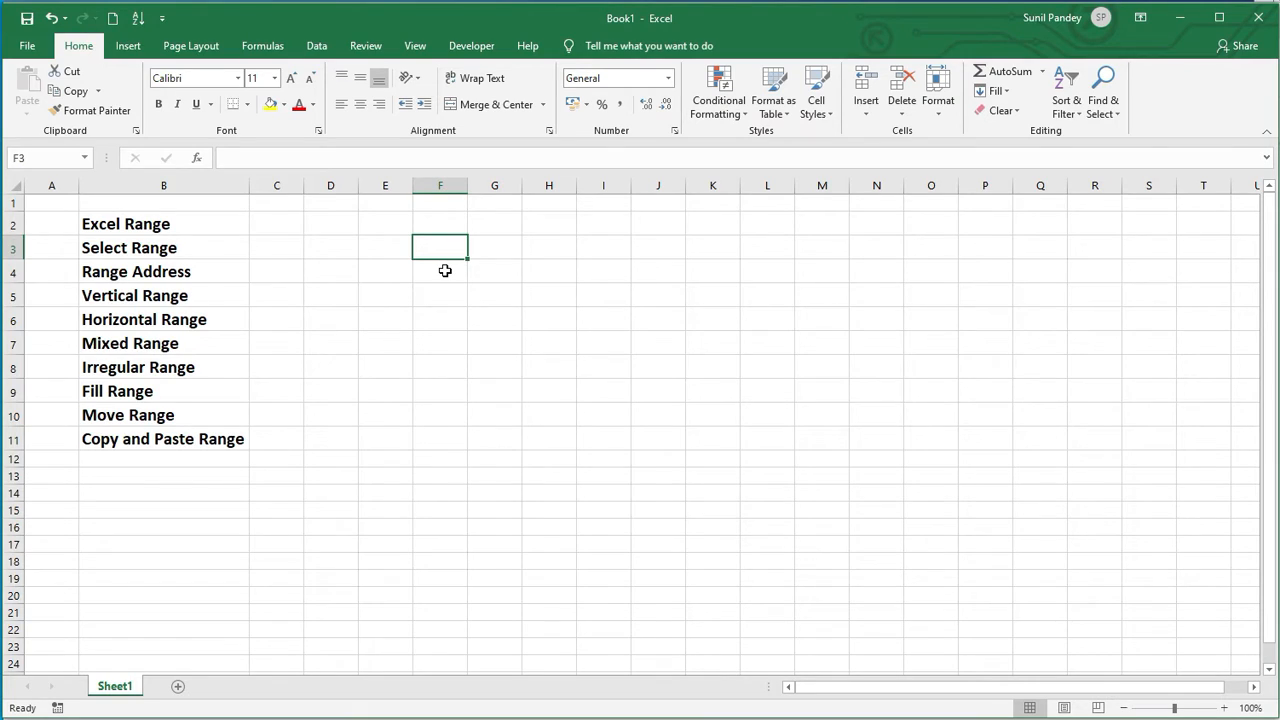
click(445, 271)
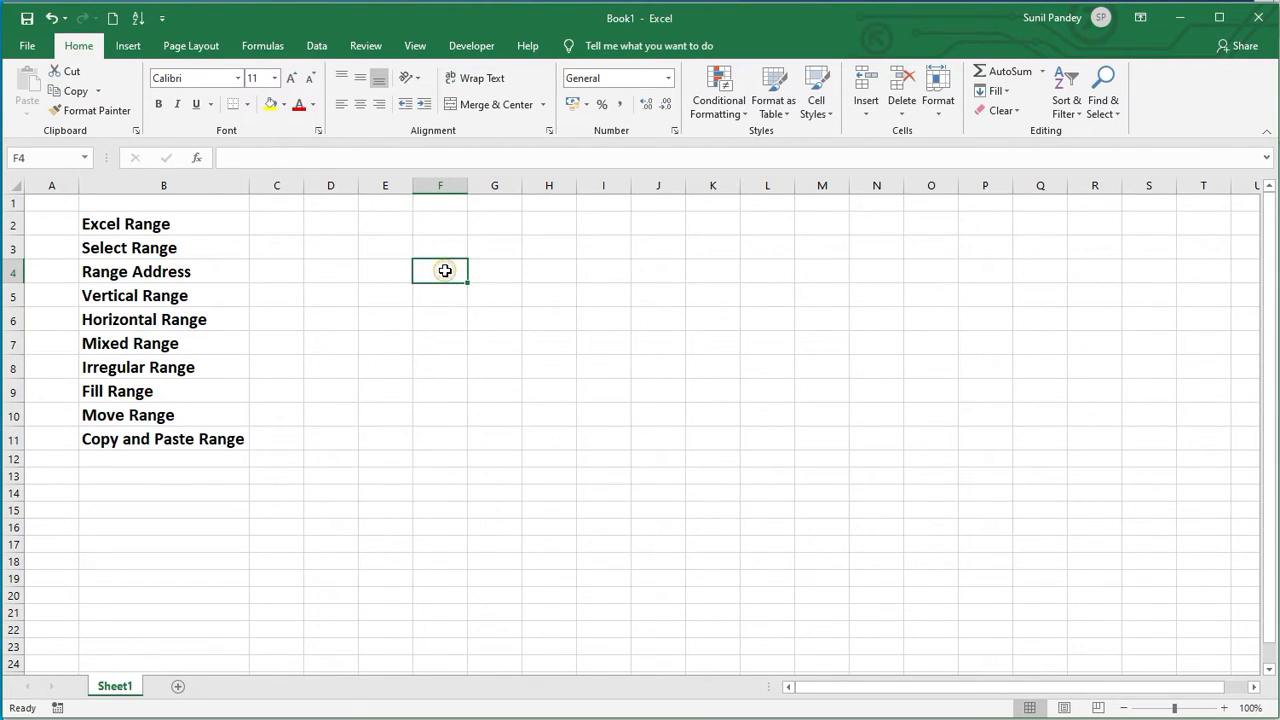
drag(445, 271, 603, 437)
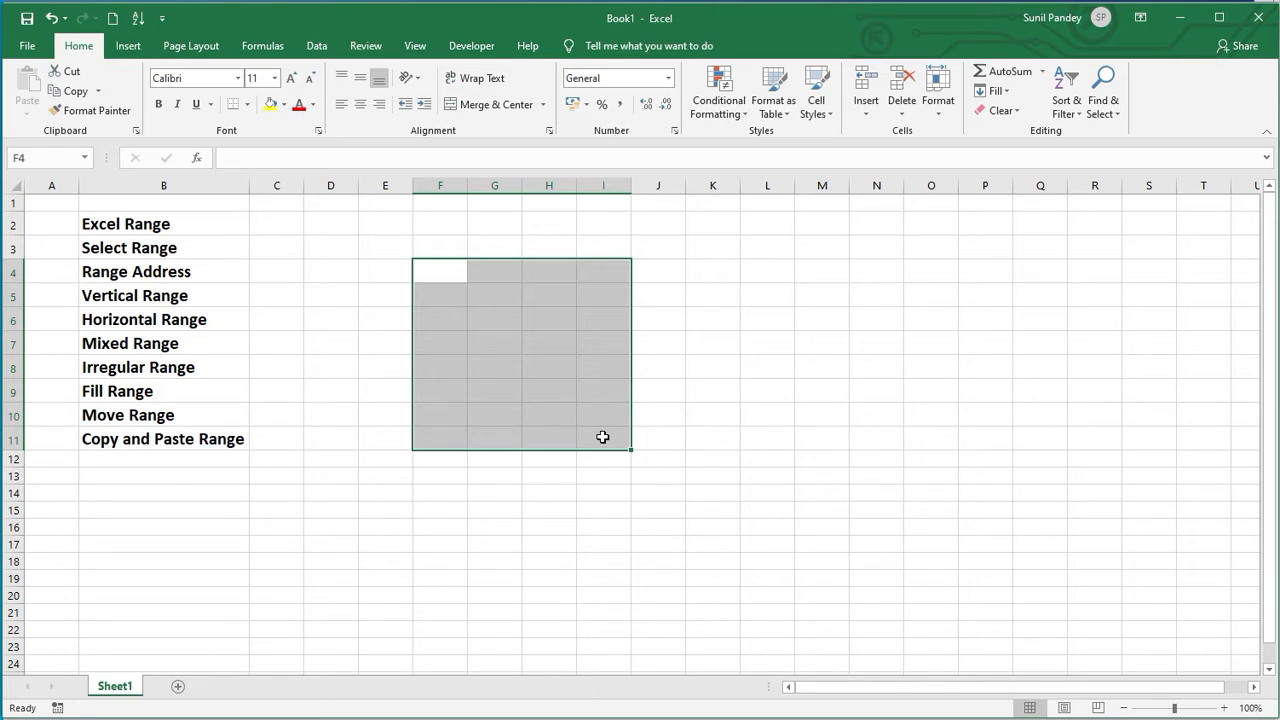
Step: Select the range starting at F3 and extending down to row 6
drag(720, 269, 720, 340)
drag(754, 276, 759, 297)
click(437, 249)
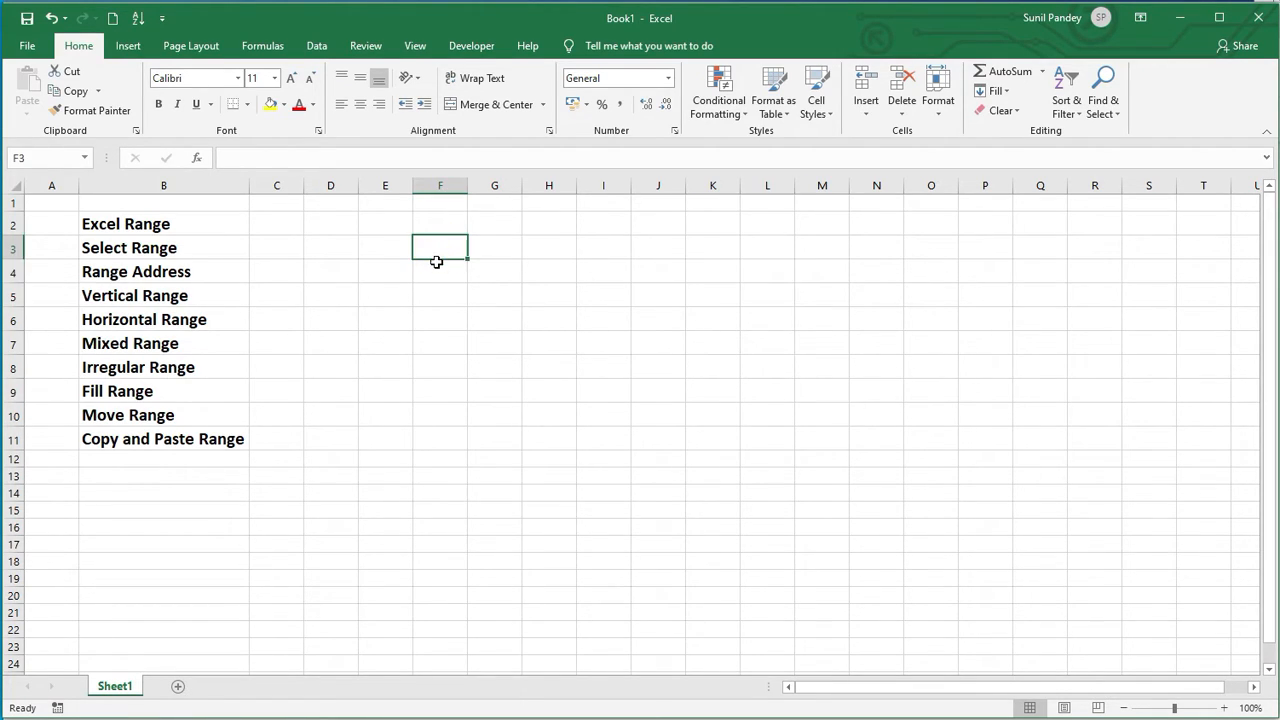
drag(436, 262, 436, 265)
drag(436, 265, 530, 318)
click(472, 404)
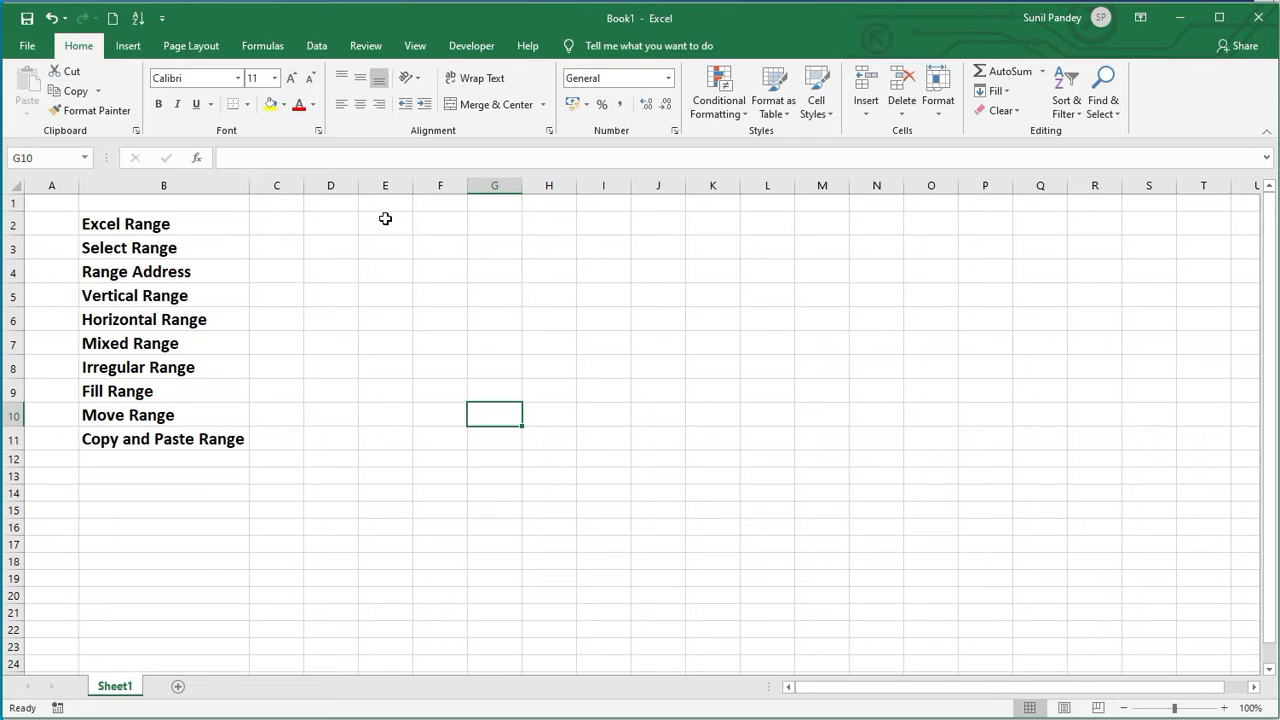
Step: Select the entire column H, then the entire rows 5 through 8
click(548, 184)
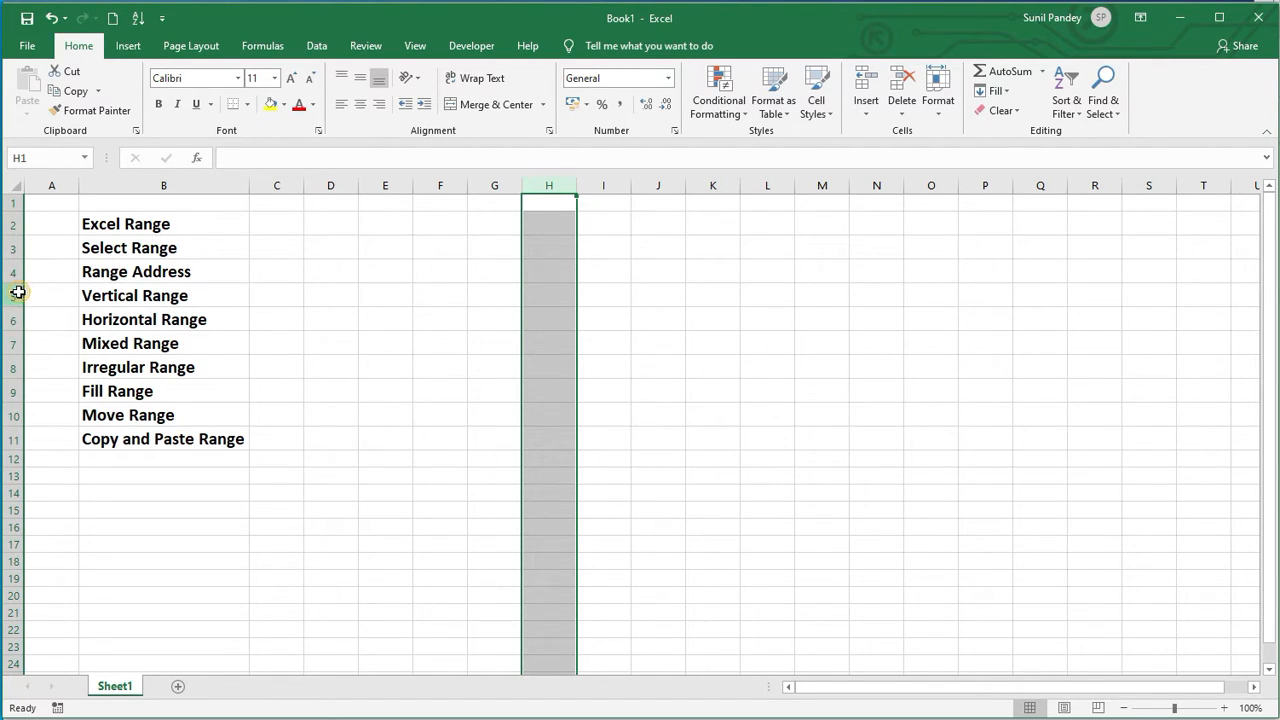
drag(18, 292, 14, 368)
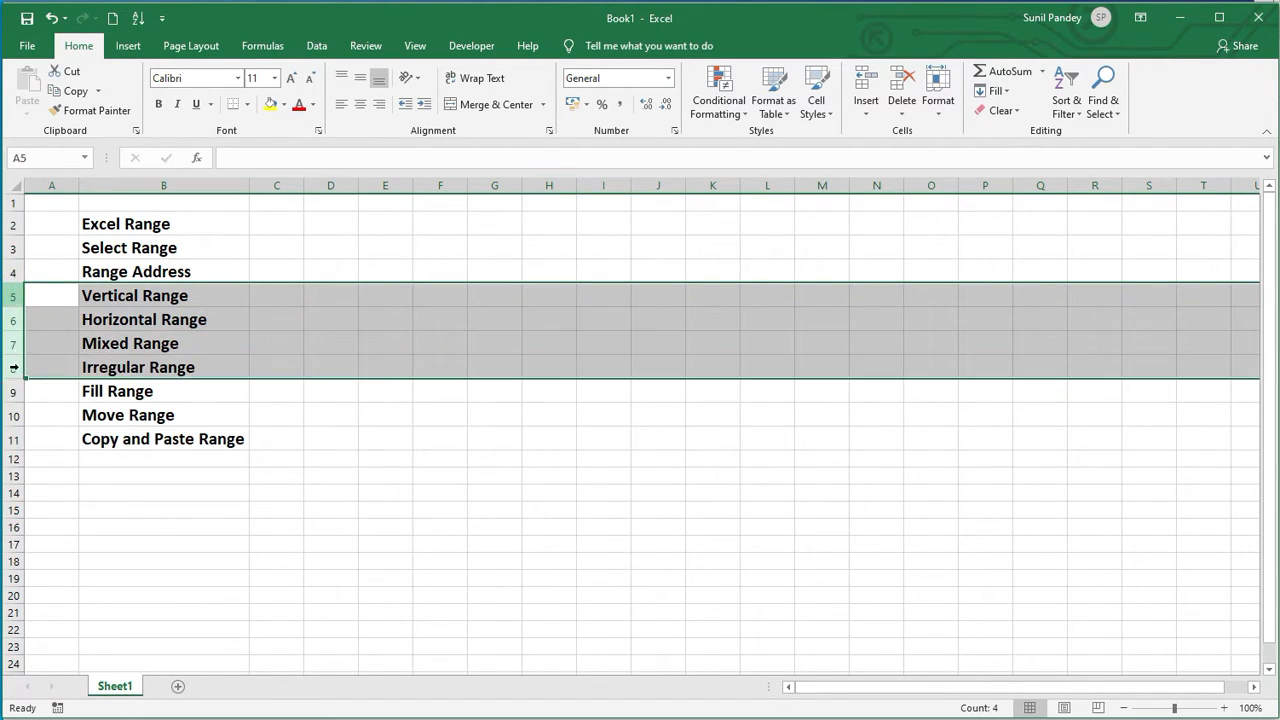
click(385, 414)
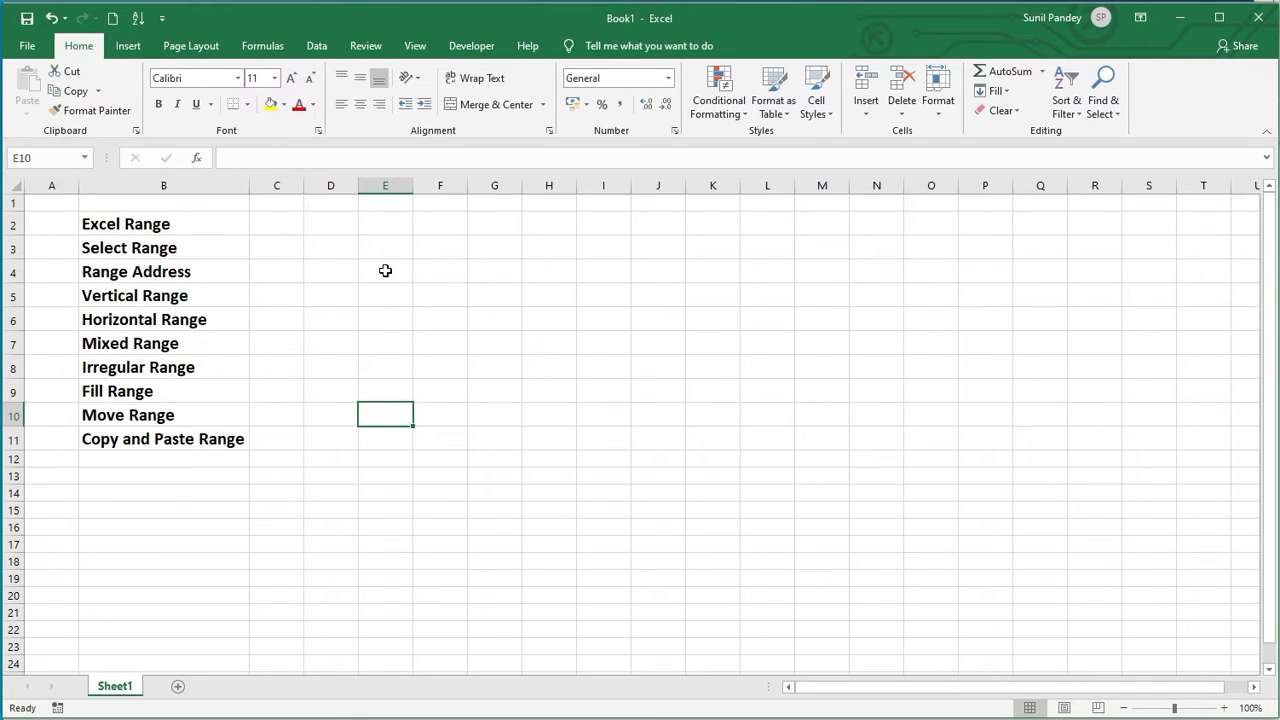
Step: Select the two-cell range E4:F4, then the range E2:F4 to show its range address
click(385, 270)
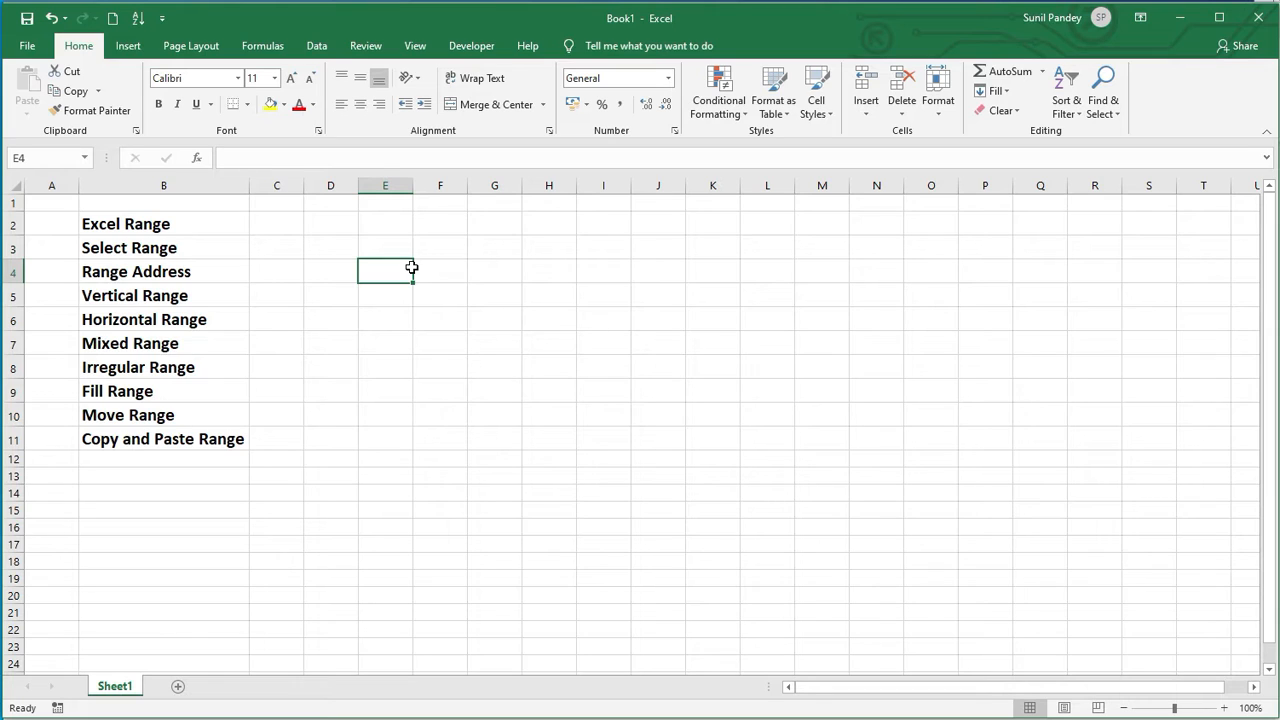
drag(414, 266, 418, 268)
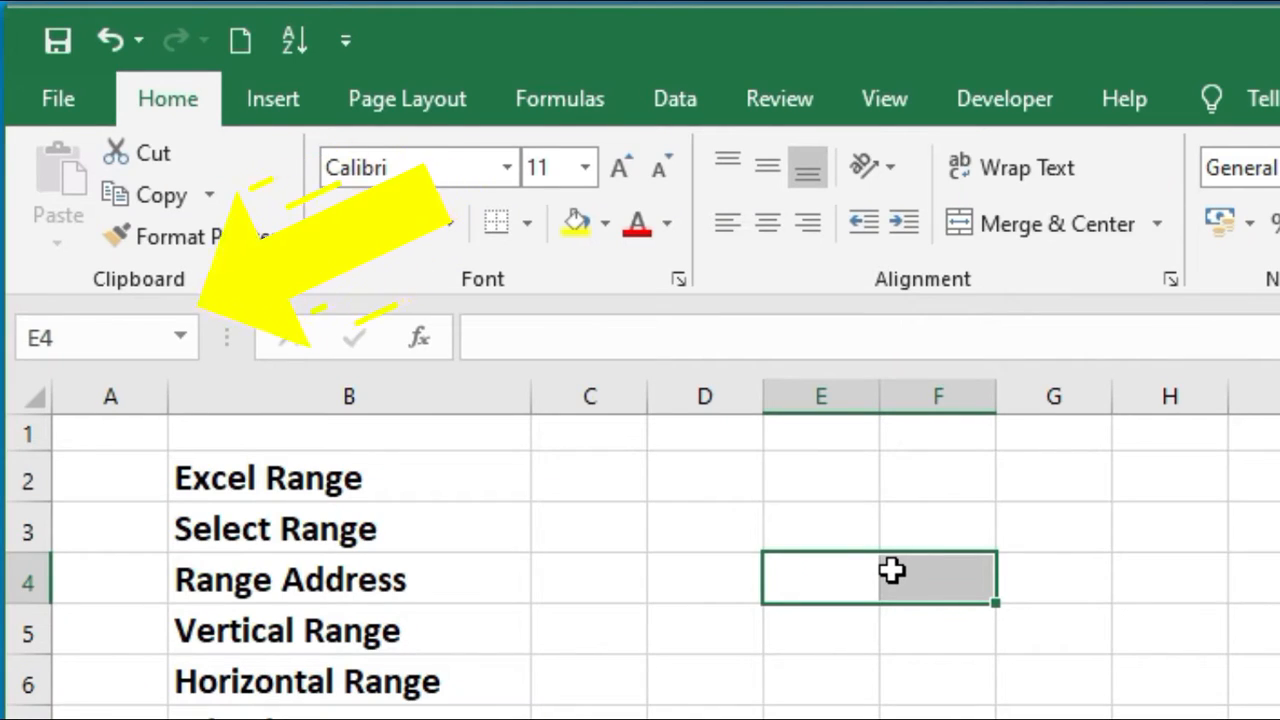
click(837, 583)
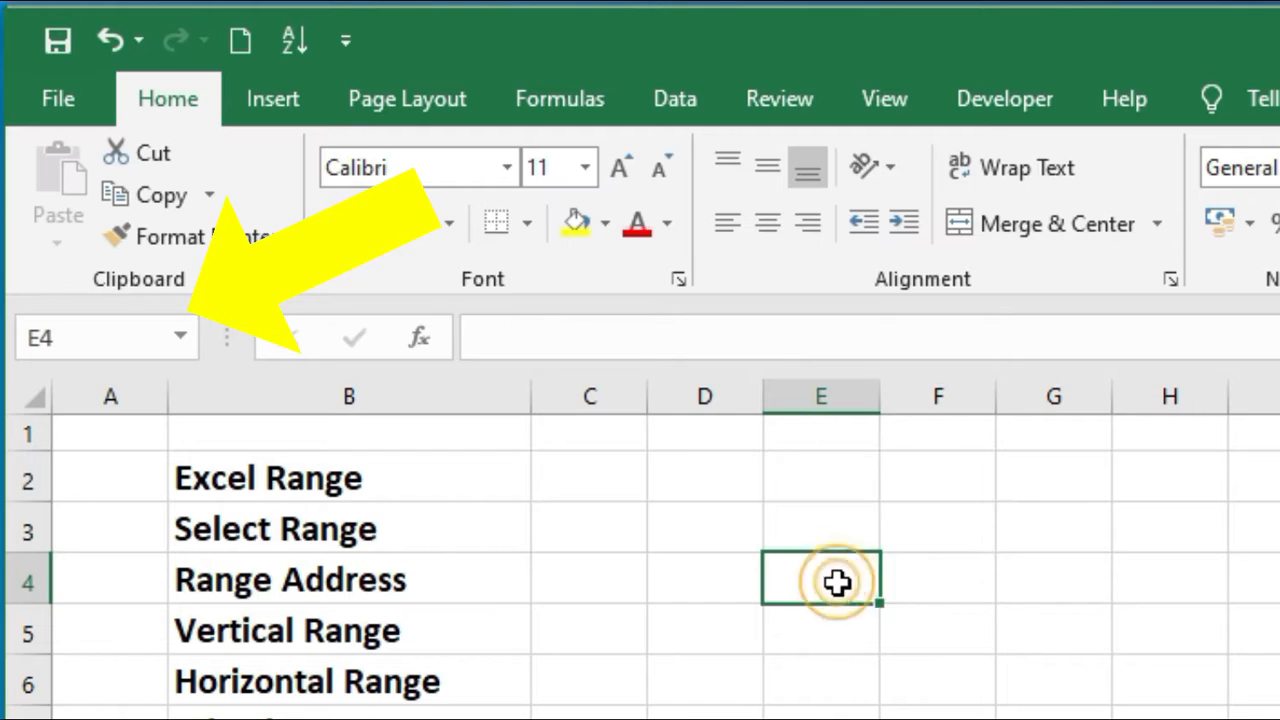
drag(837, 583, 890, 583)
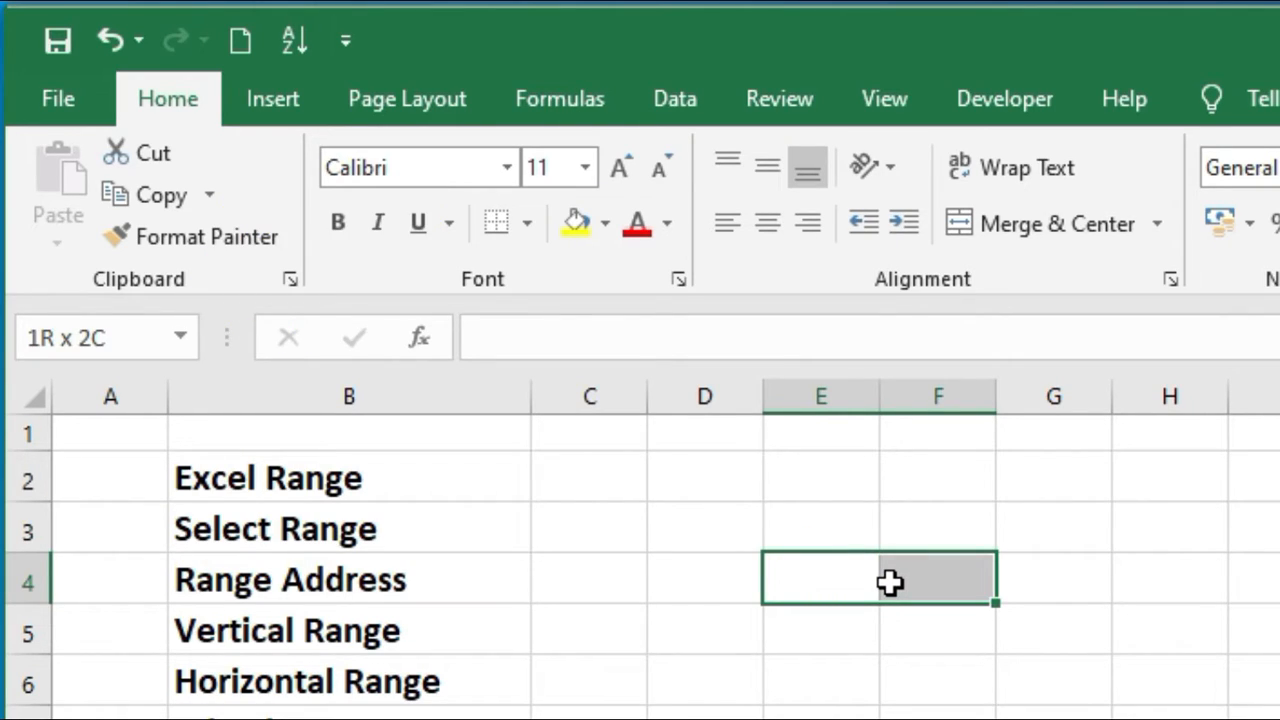
drag(890, 583, 890, 583)
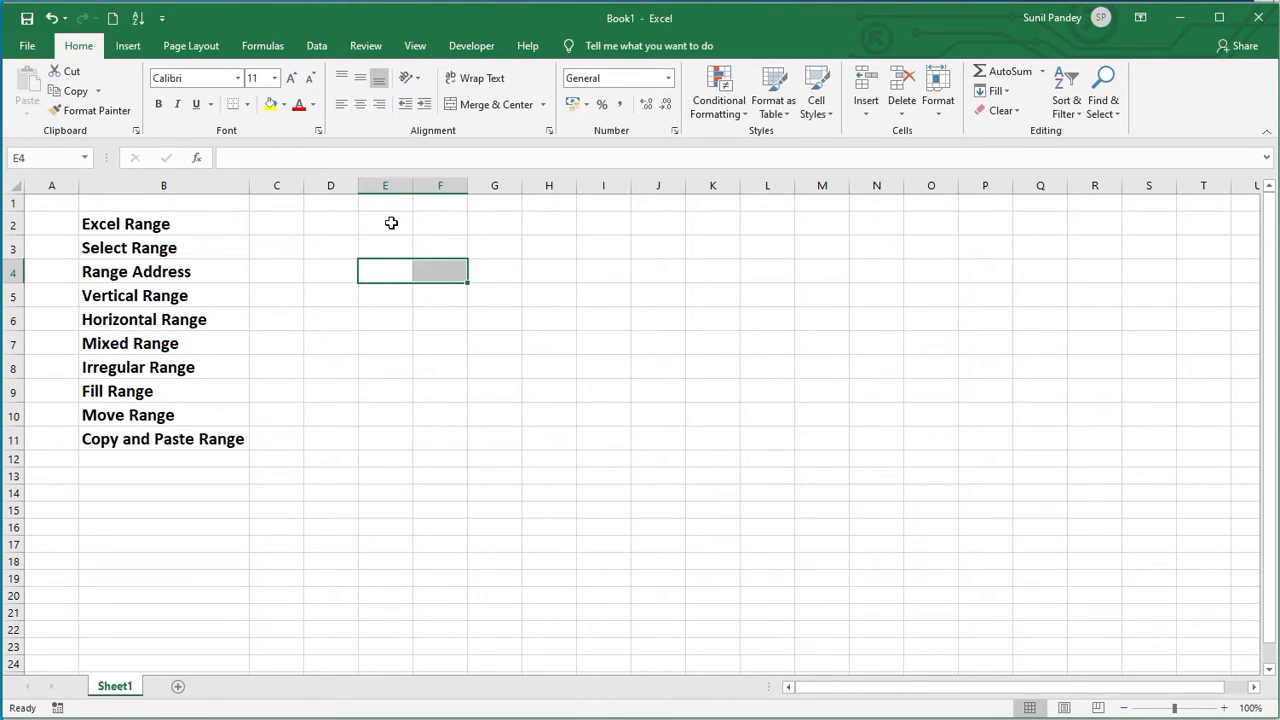
drag(391, 223, 432, 270)
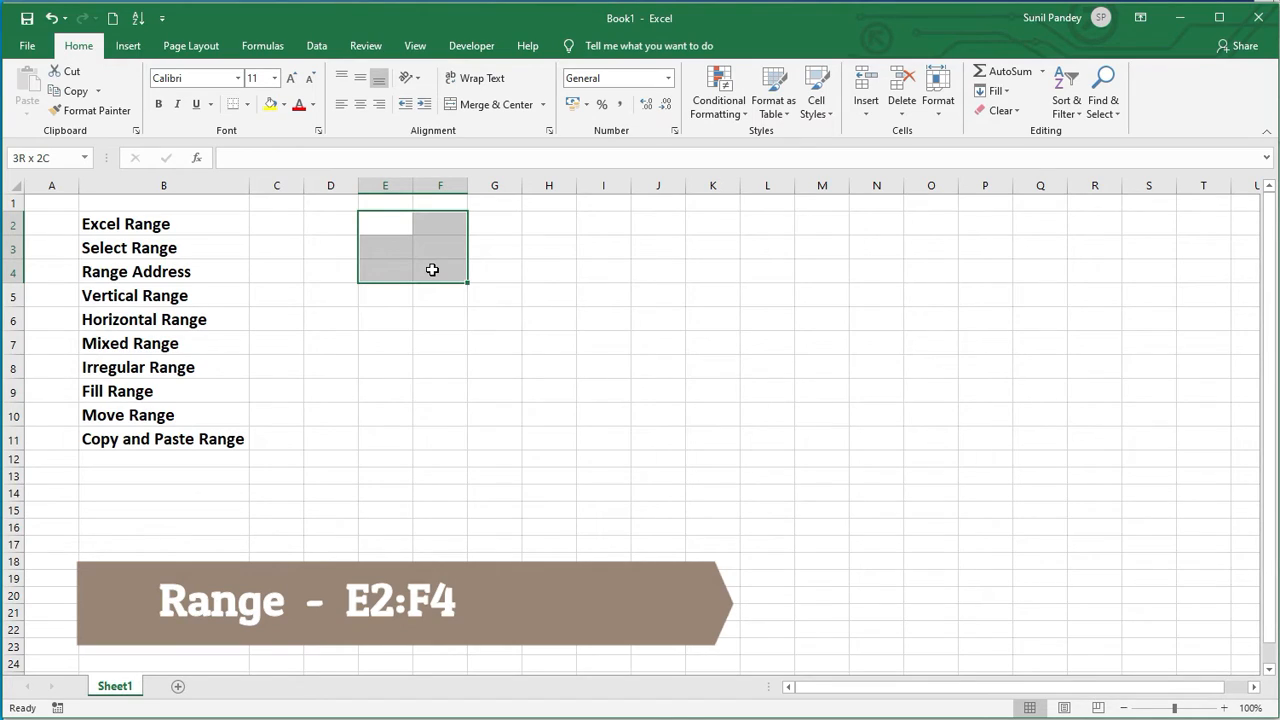
drag(432, 270, 432, 270)
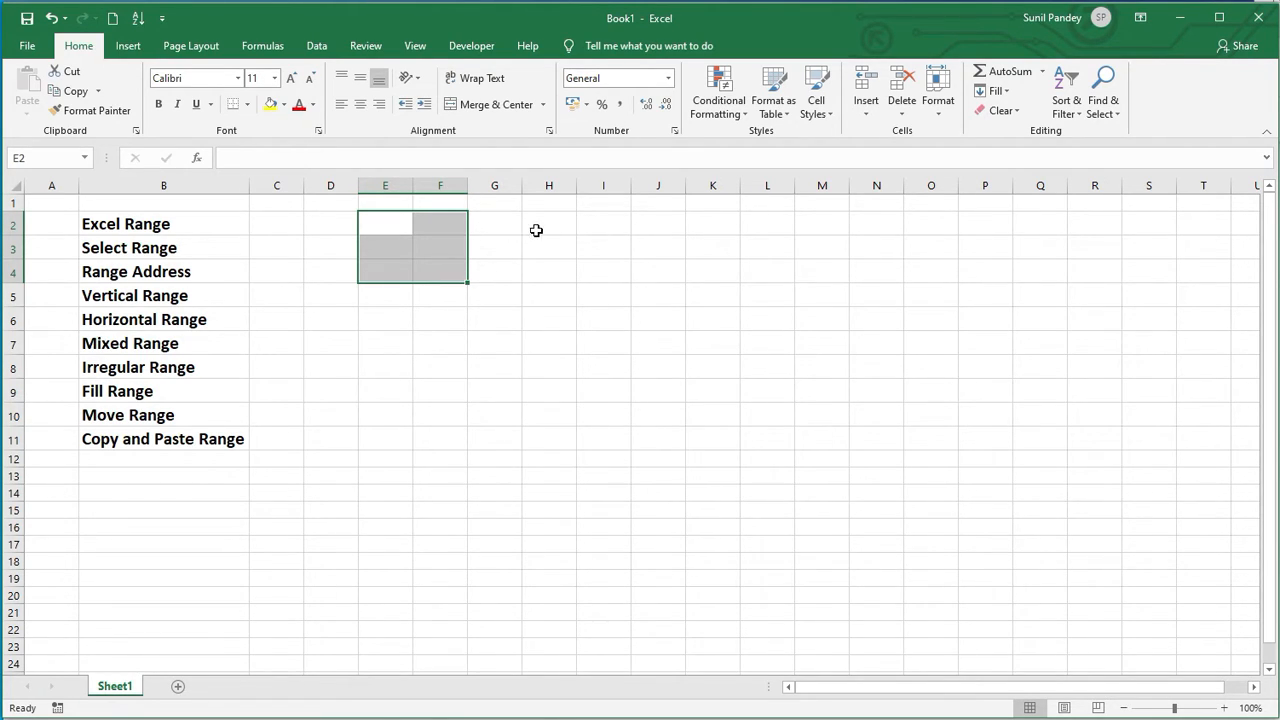
Step: Select vertical ranges in a single column, first H2:H10 and then G2:G12
drag(538, 225, 549, 409)
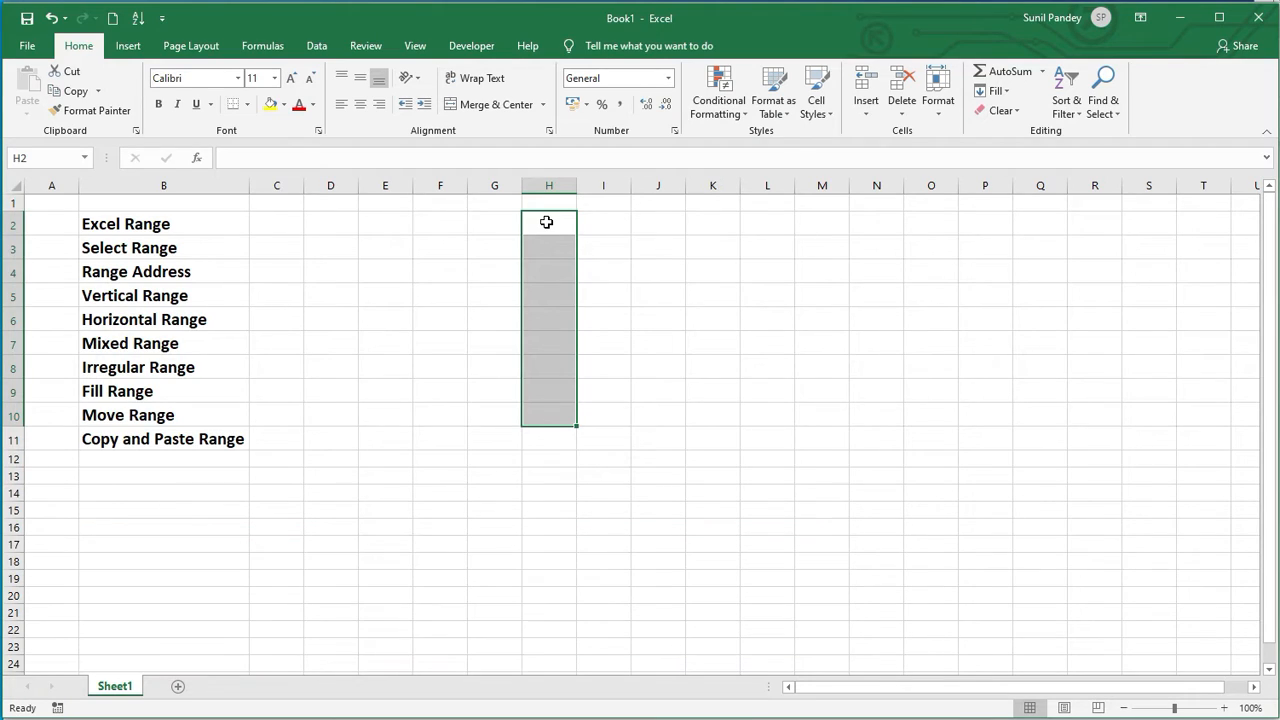
click(546, 418)
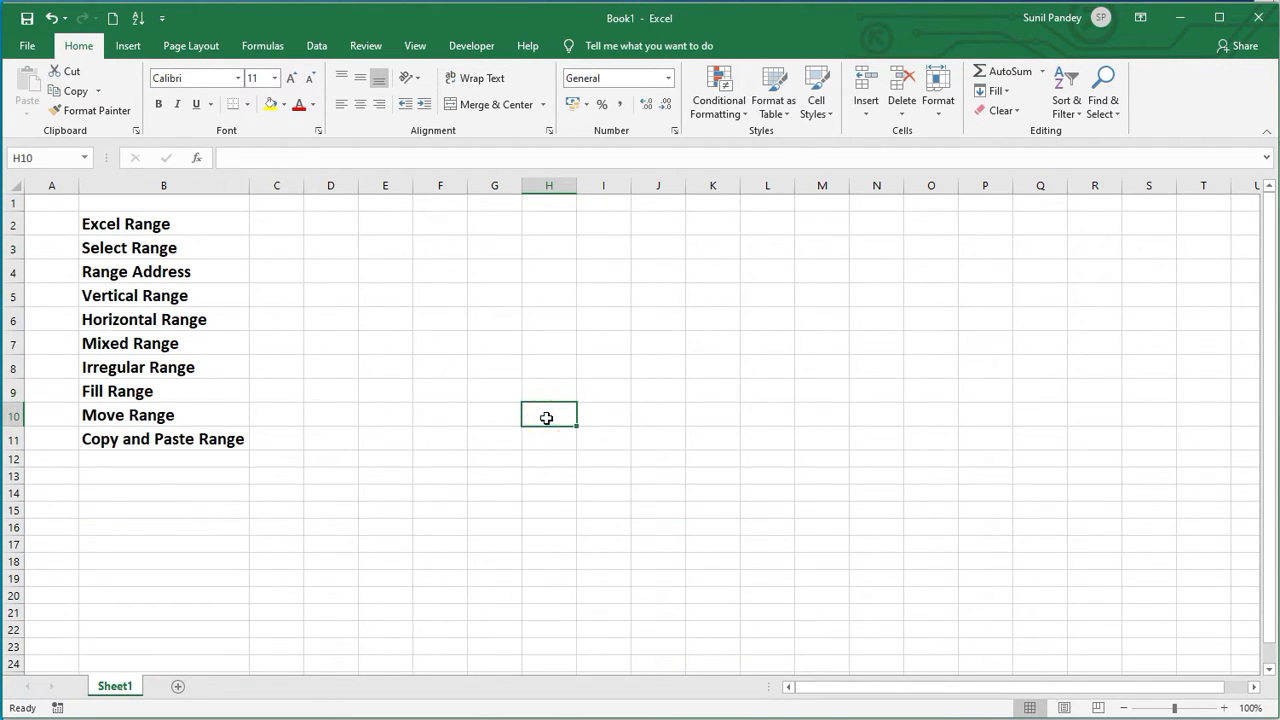
click(537, 224)
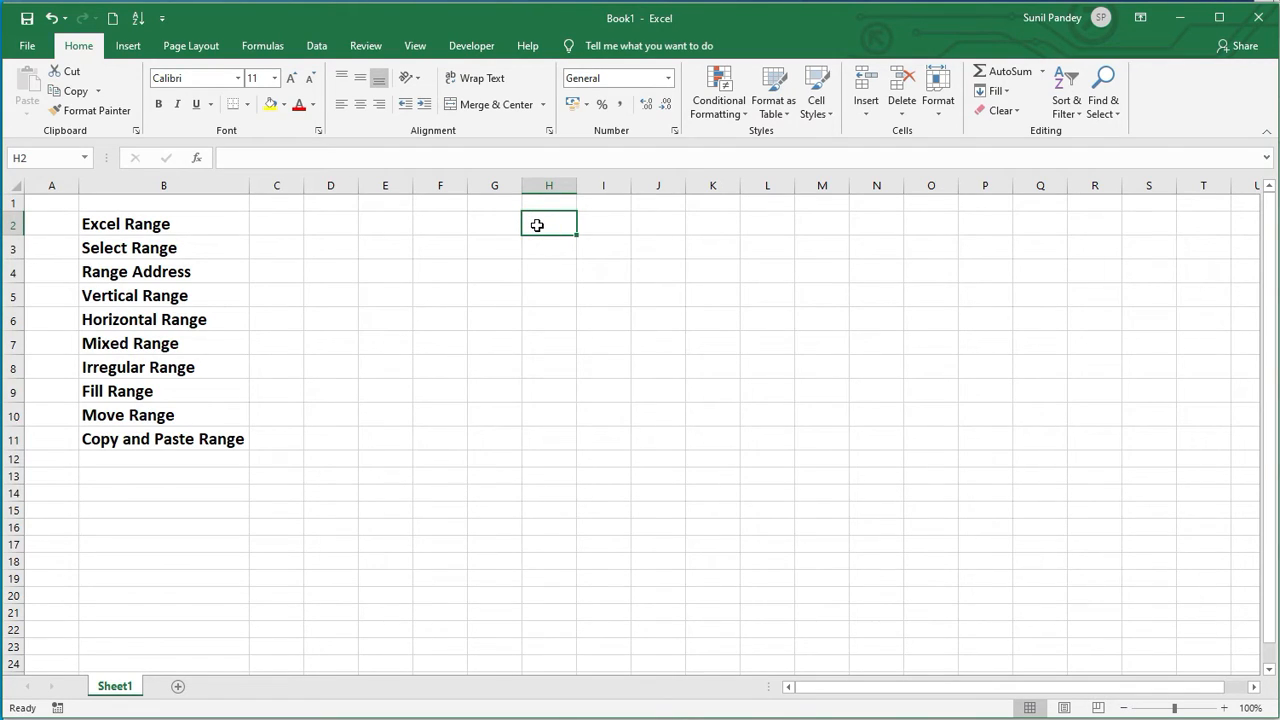
drag(491, 224, 494, 456)
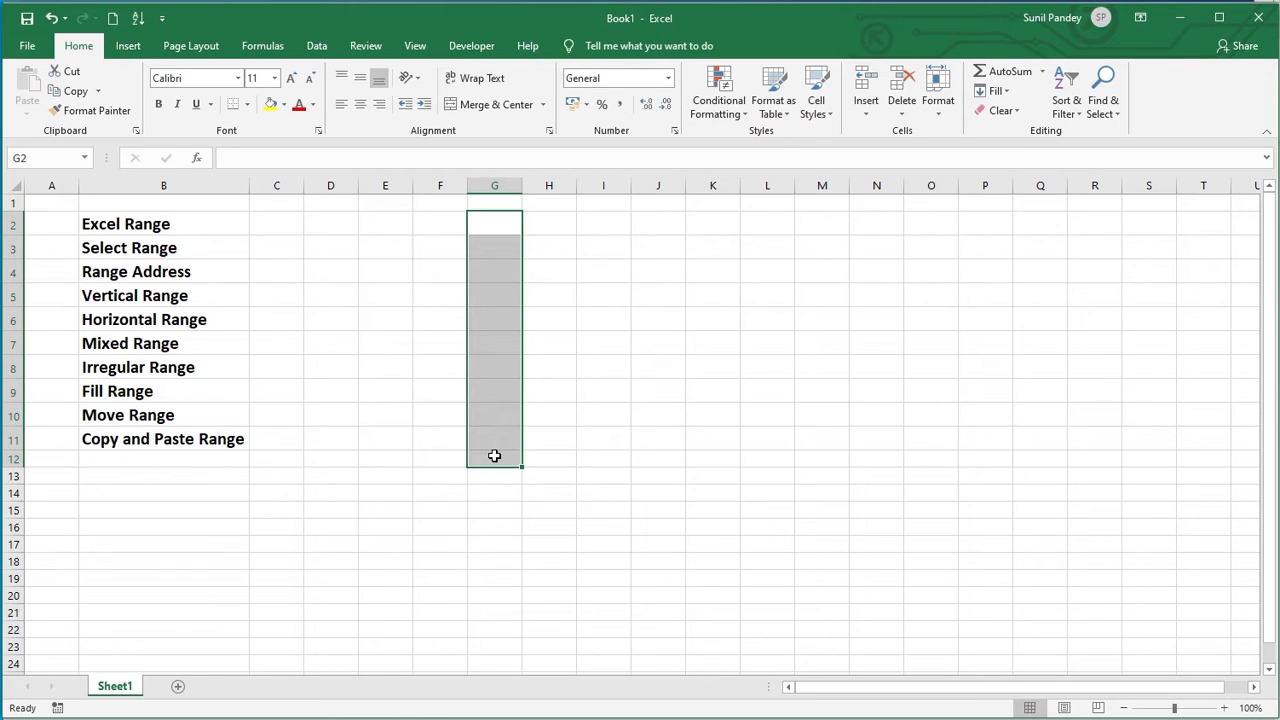
Step: Select horizontal ranges along row 2, such as H2:M2, plus the vertical range F2:F15
click(541, 224)
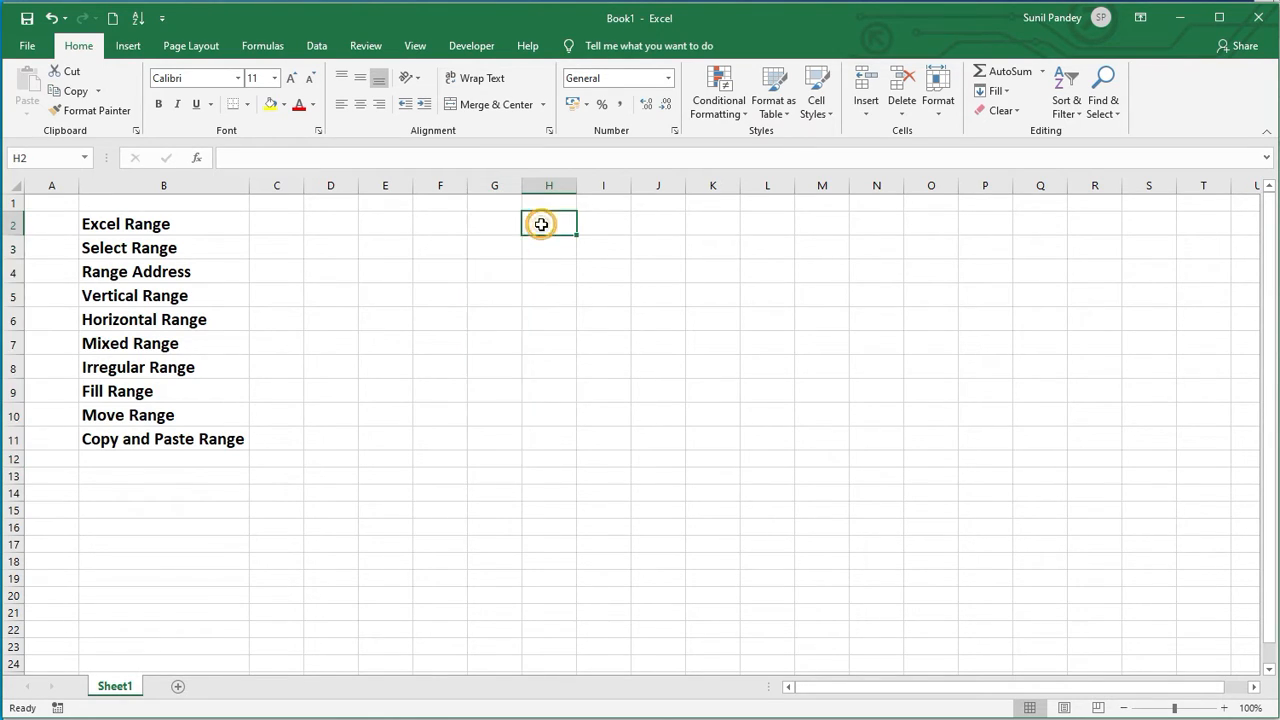
drag(541, 224, 813, 226)
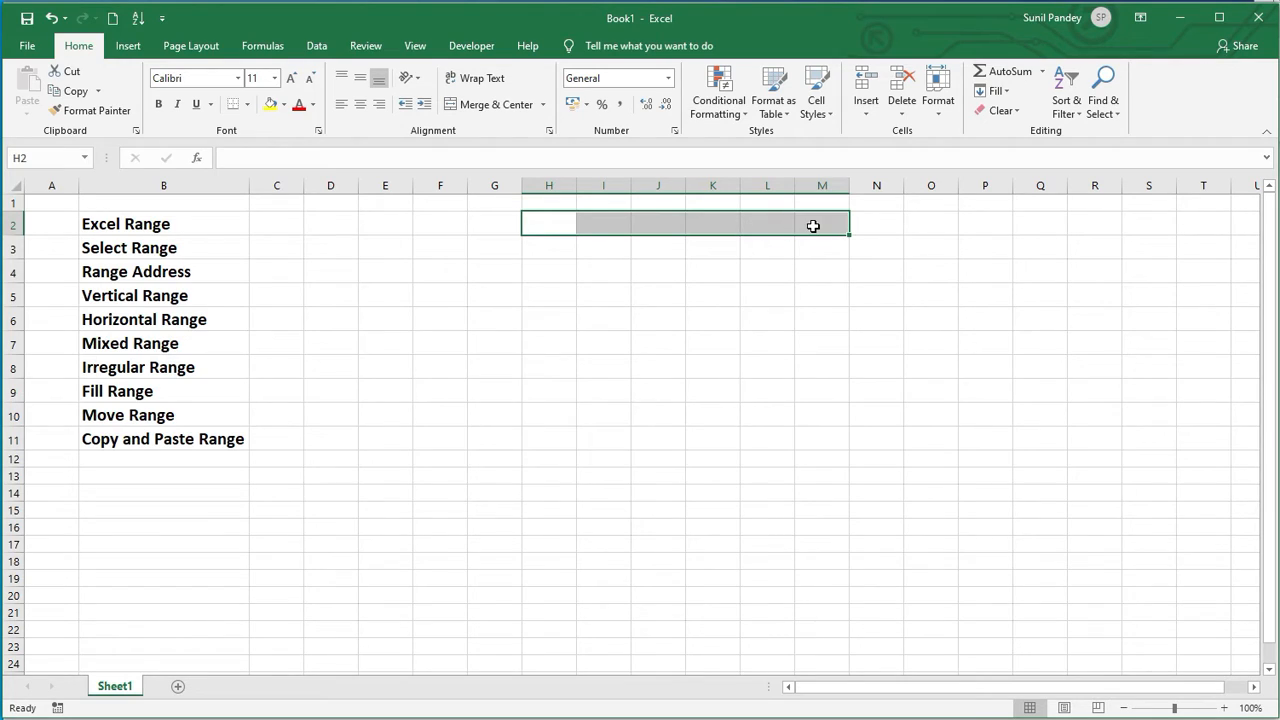
drag(440, 224, 451, 497)
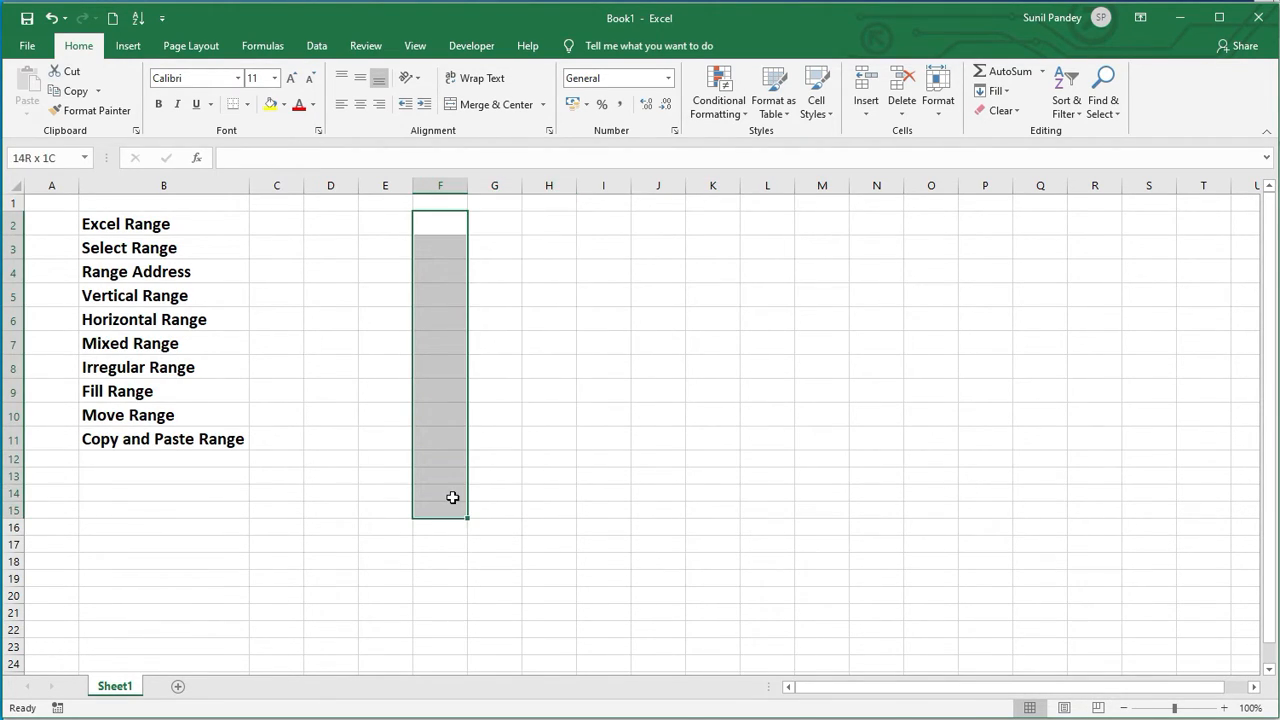
drag(446, 214, 783, 214)
click(765, 272)
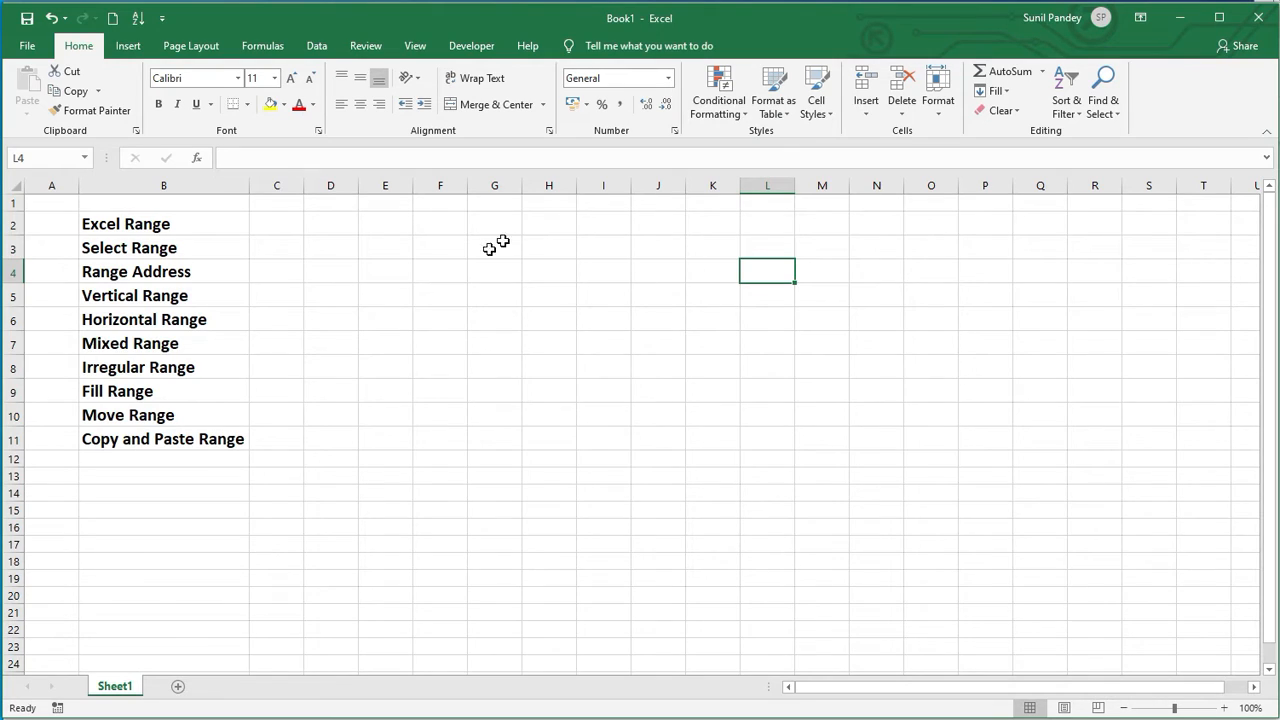
Step: Select mixed multi-row, multi-column ranges F2:K11, G4:H7 and K6:L8
drag(452, 228, 693, 451)
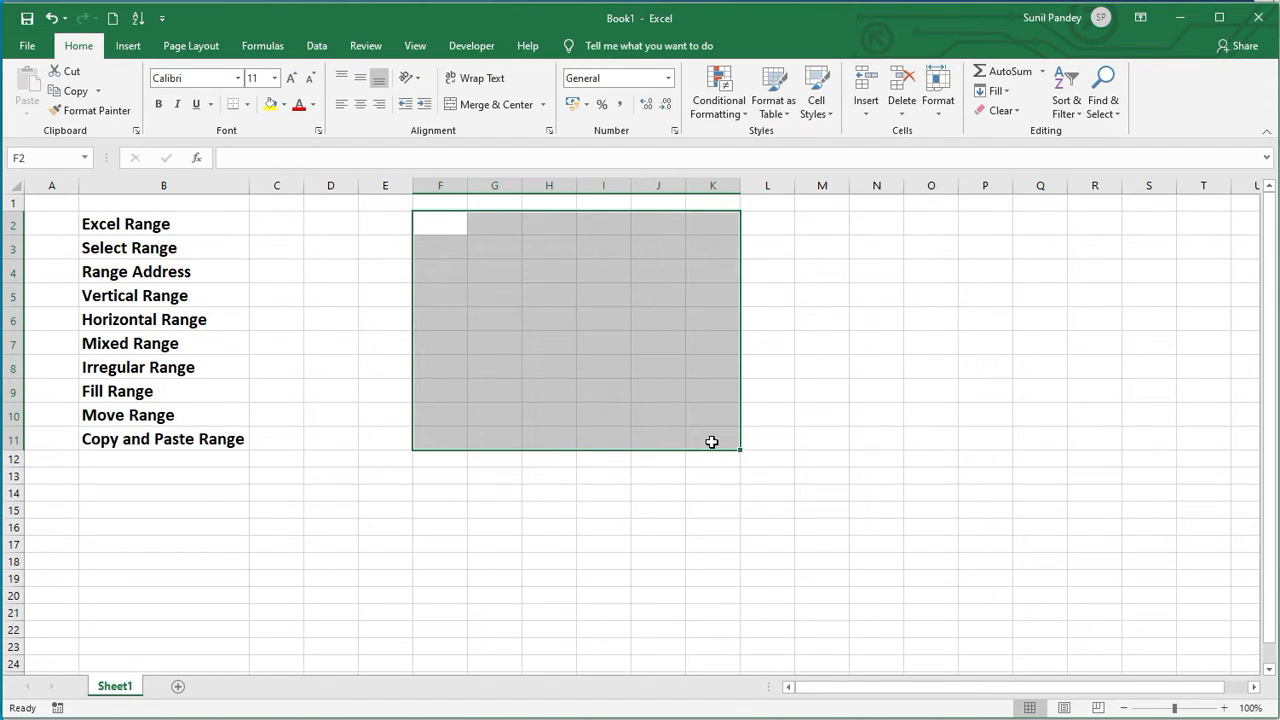
click(612, 512)
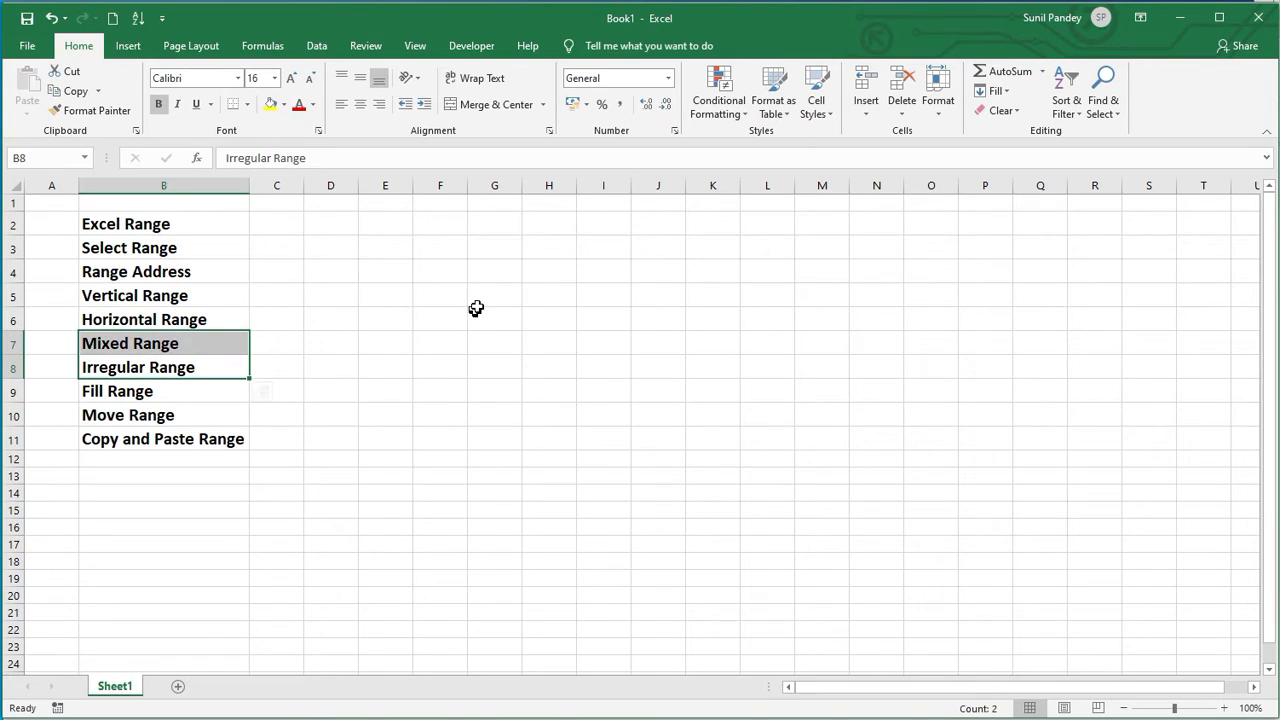
click(475, 295)
drag(480, 270, 550, 335)
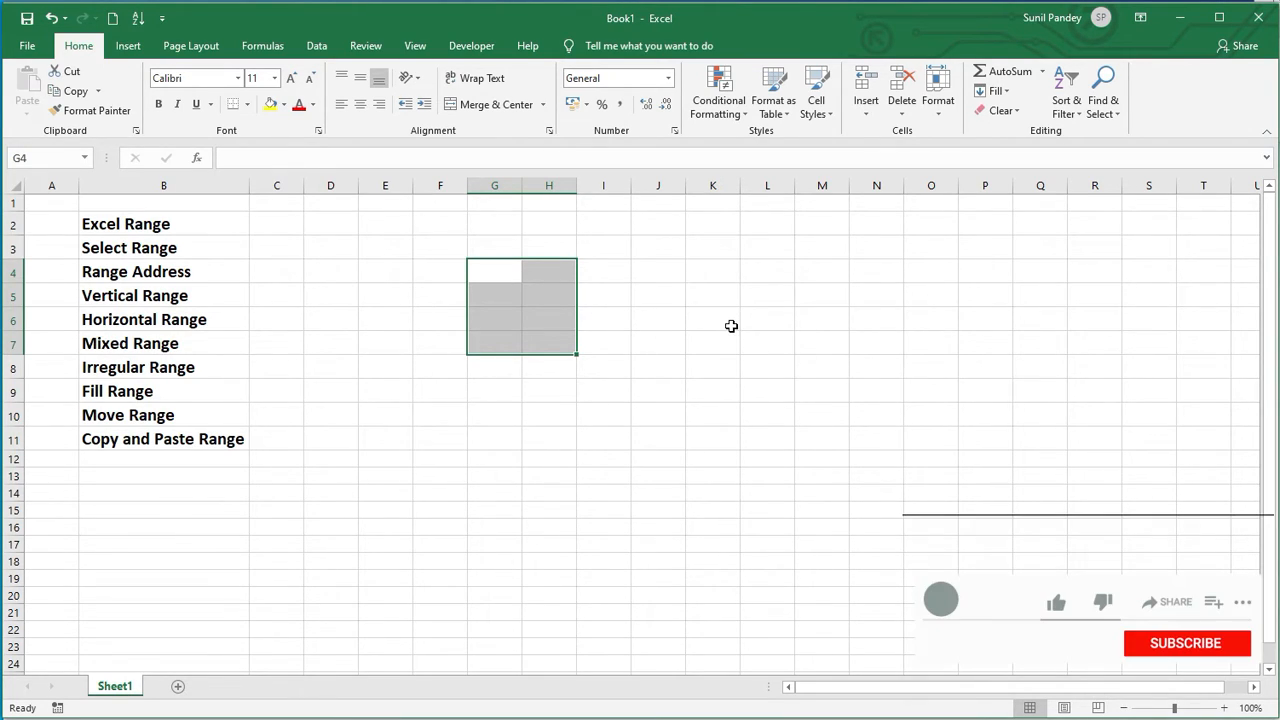
drag(717, 319, 780, 371)
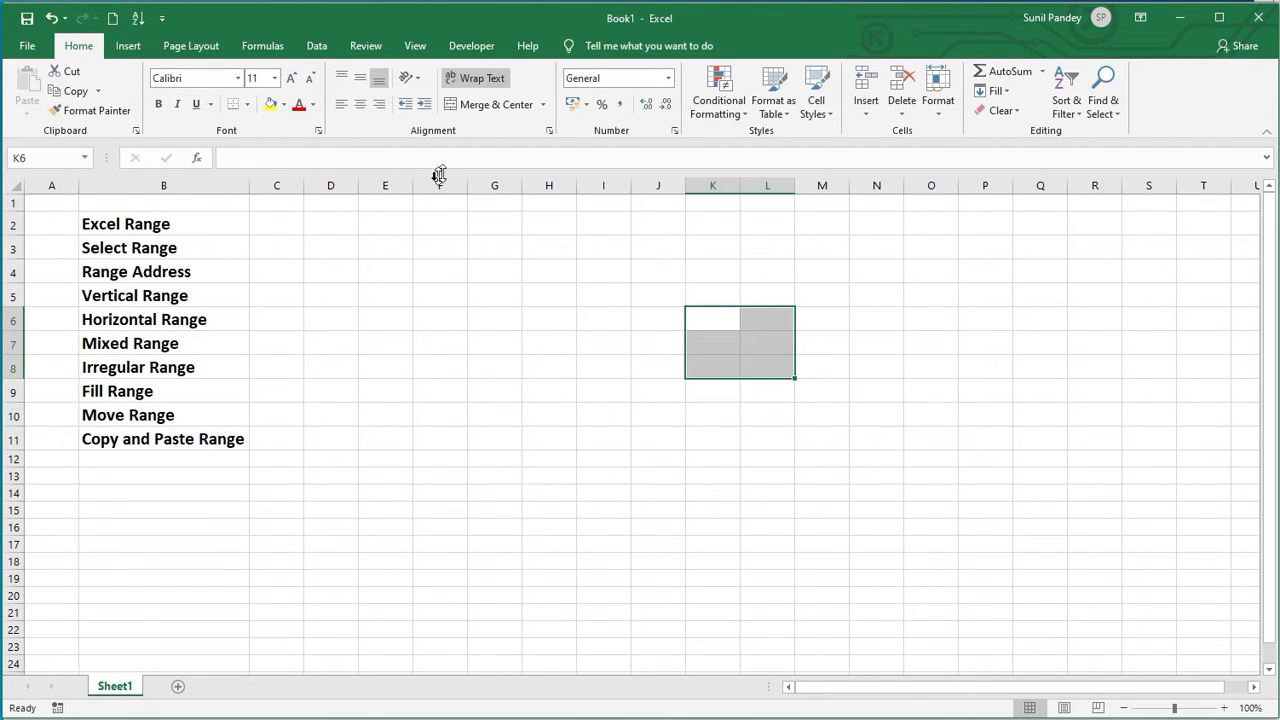
Step: Select an irregular range combining the blocks F3:G6 and L5:M8
click(445, 246)
drag(445, 246, 487, 311)
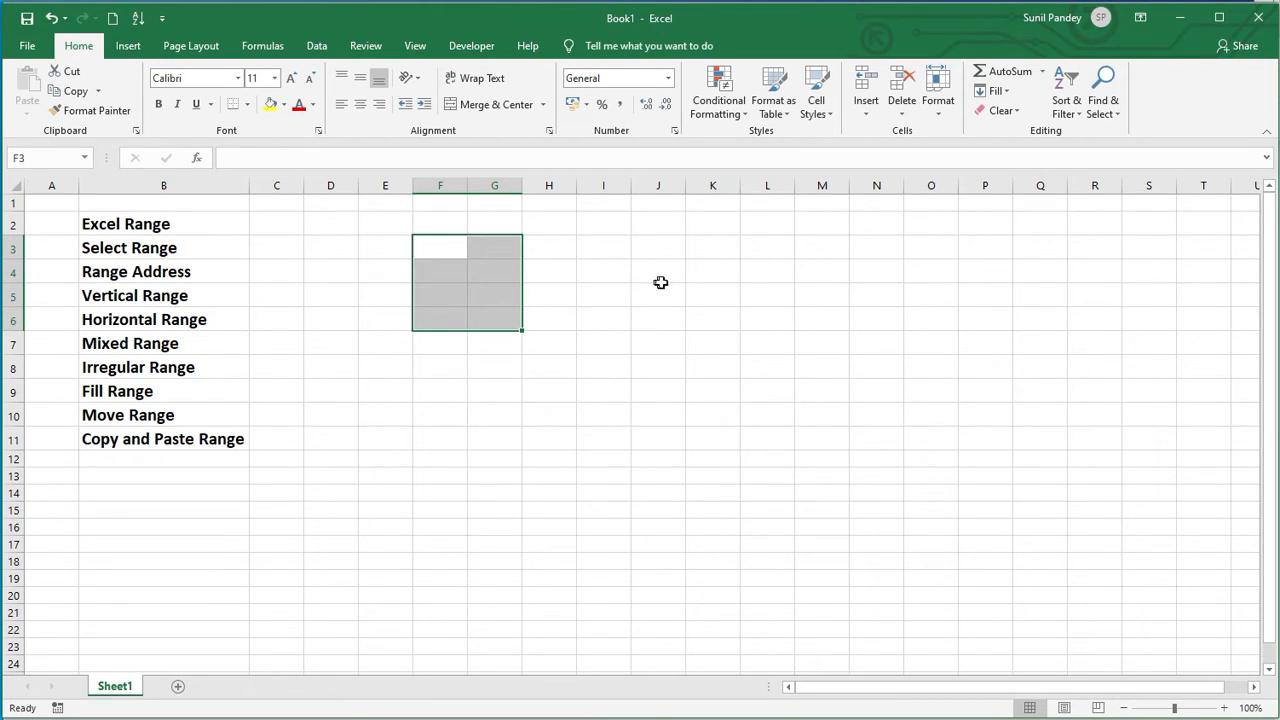
mouse_move(759, 299)
mouse_down()
mouse_move(751, 289)
mouse_move(794, 291)
mouse_move(817, 317)
mouse_move(819, 362)
mouse_up()
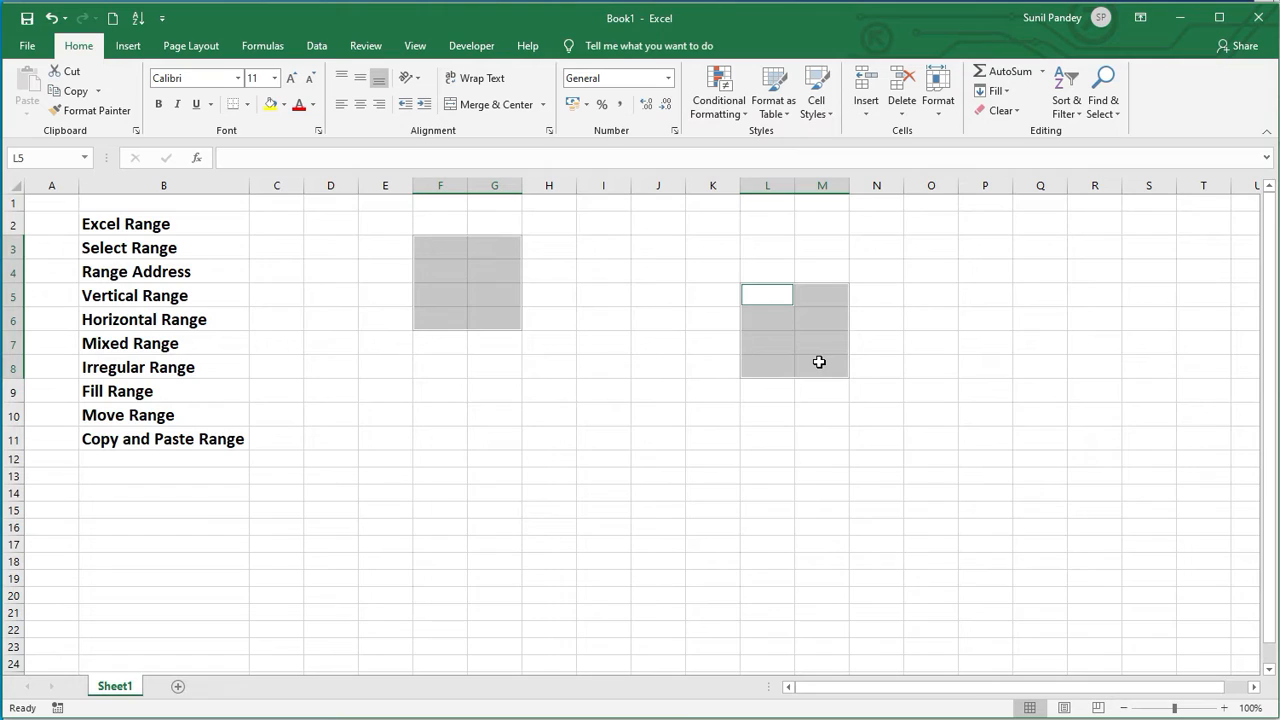
click(385, 393)
Step: Select an irregular range combining the blocks F4:G7, K5:L8 and O7:R17
mouse_move(451, 271)
mouse_down()
mouse_move(486, 271)
mouse_move(496, 334)
mouse_up()
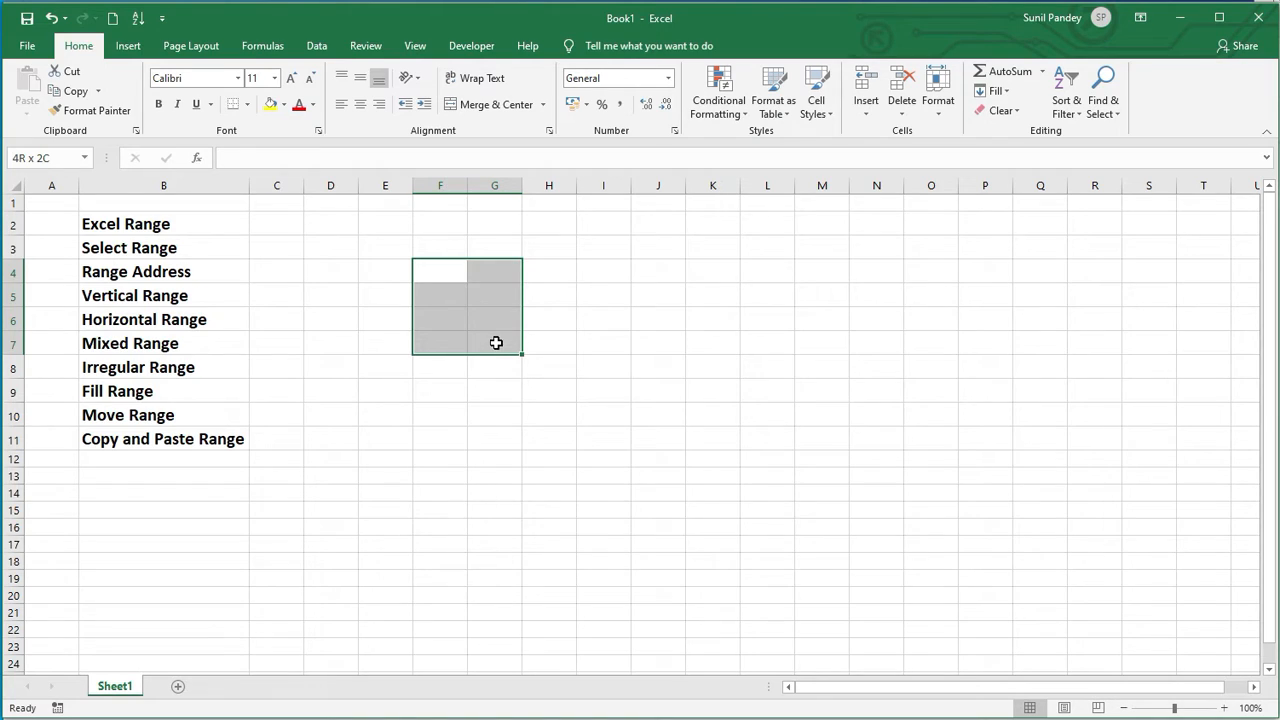
drag(496, 346, 496, 346)
click(709, 295)
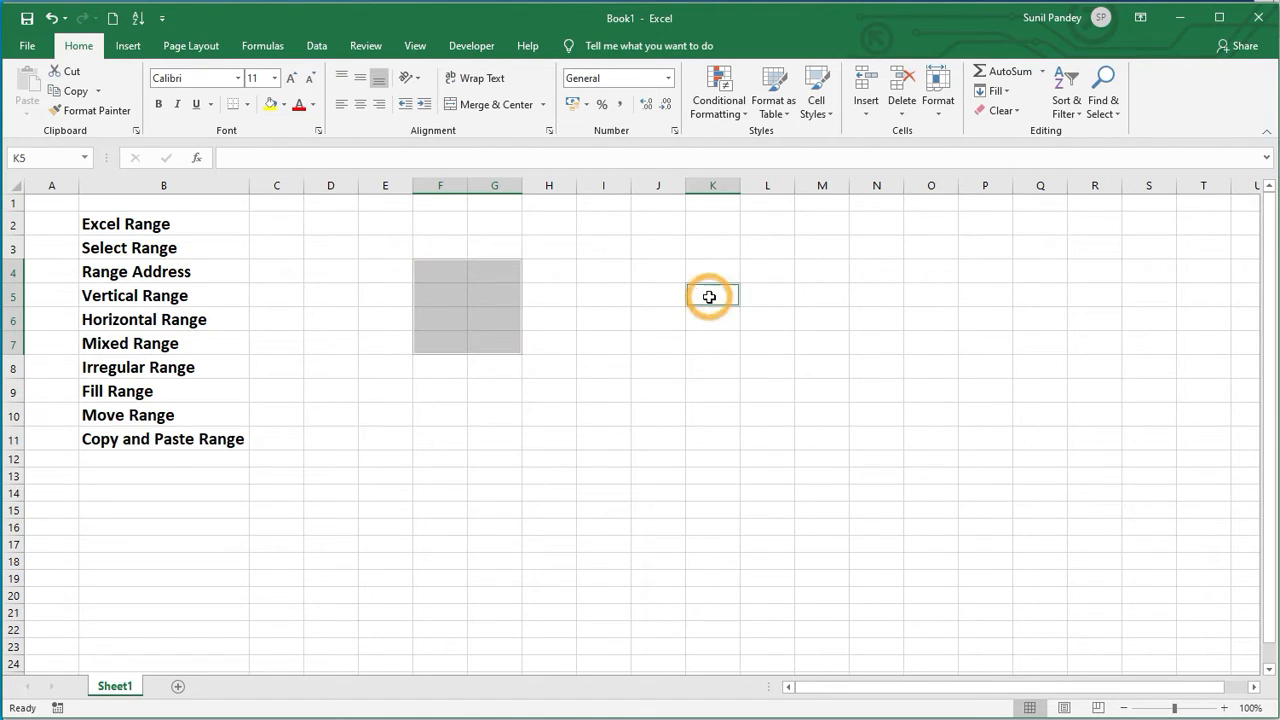
mouse_move(737, 299)
mouse_down()
mouse_move(757, 306)
mouse_move(758, 365)
mouse_up()
mouse_move(925, 342)
mouse_down()
mouse_move(1011, 409)
mouse_move(1113, 538)
mouse_up()
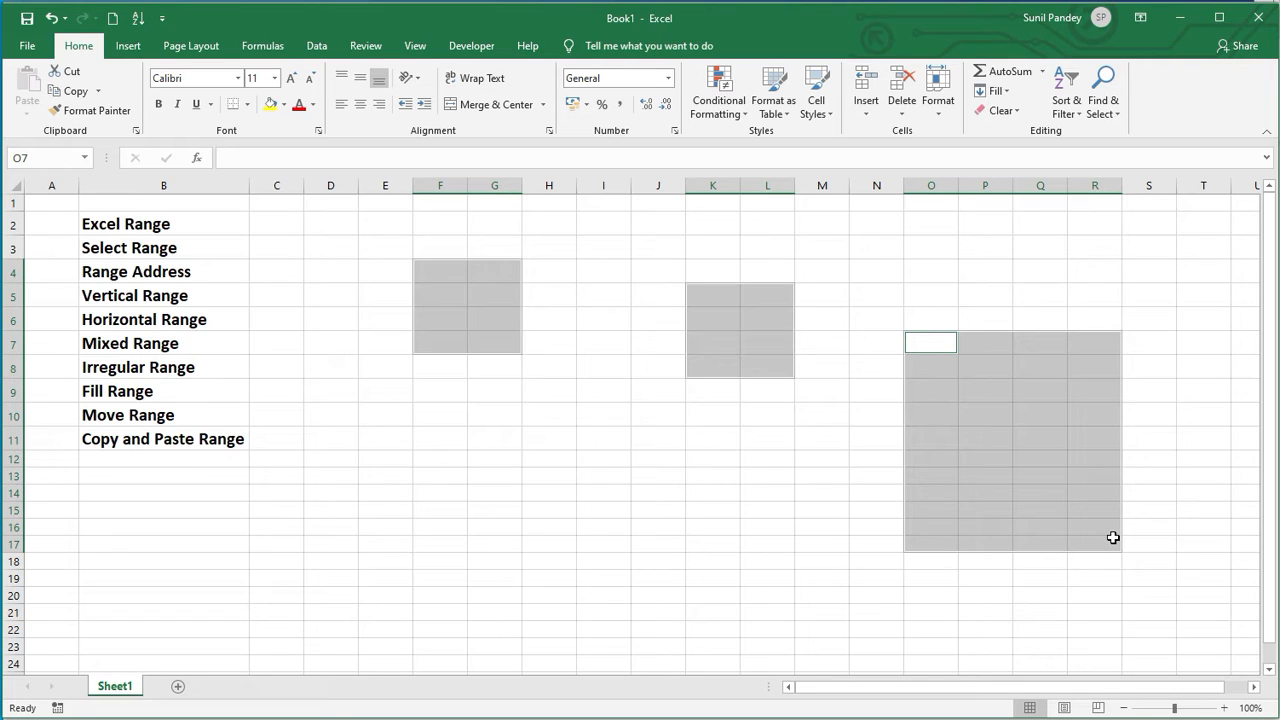
click(603, 456)
Step: Enter the value 2 in cell E3
click(134, 391)
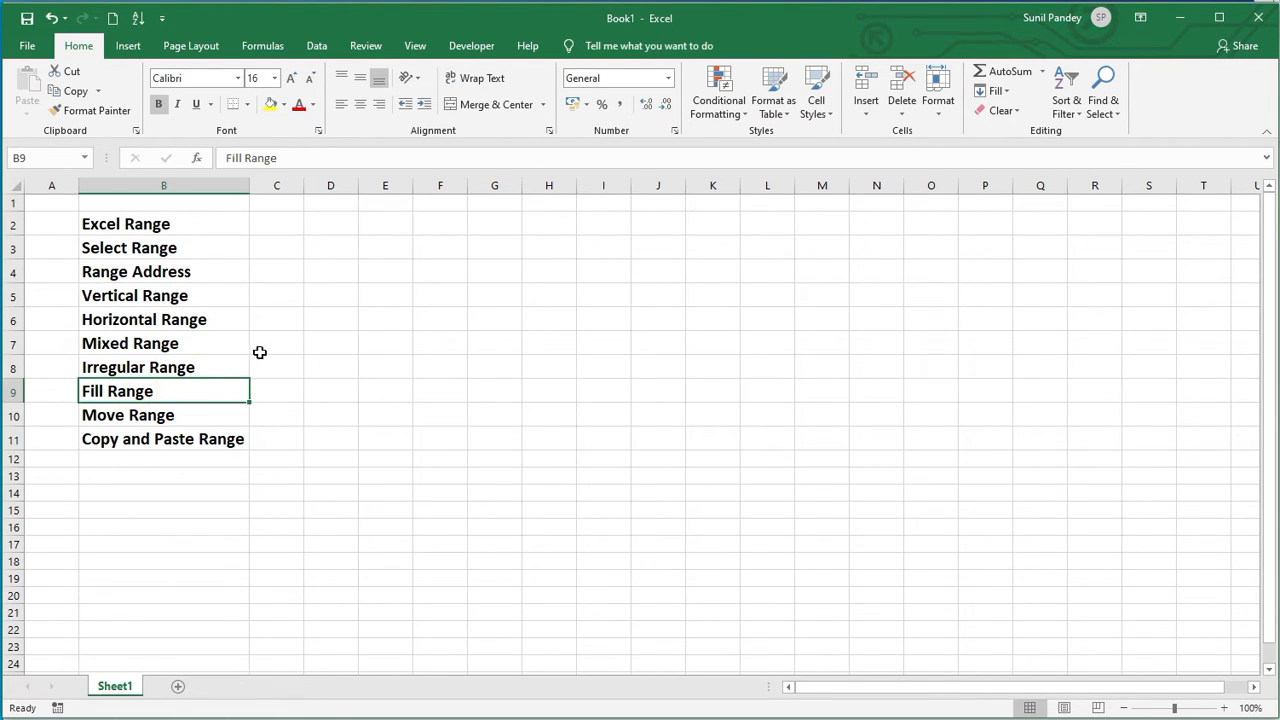
click(386, 246)
text(2)
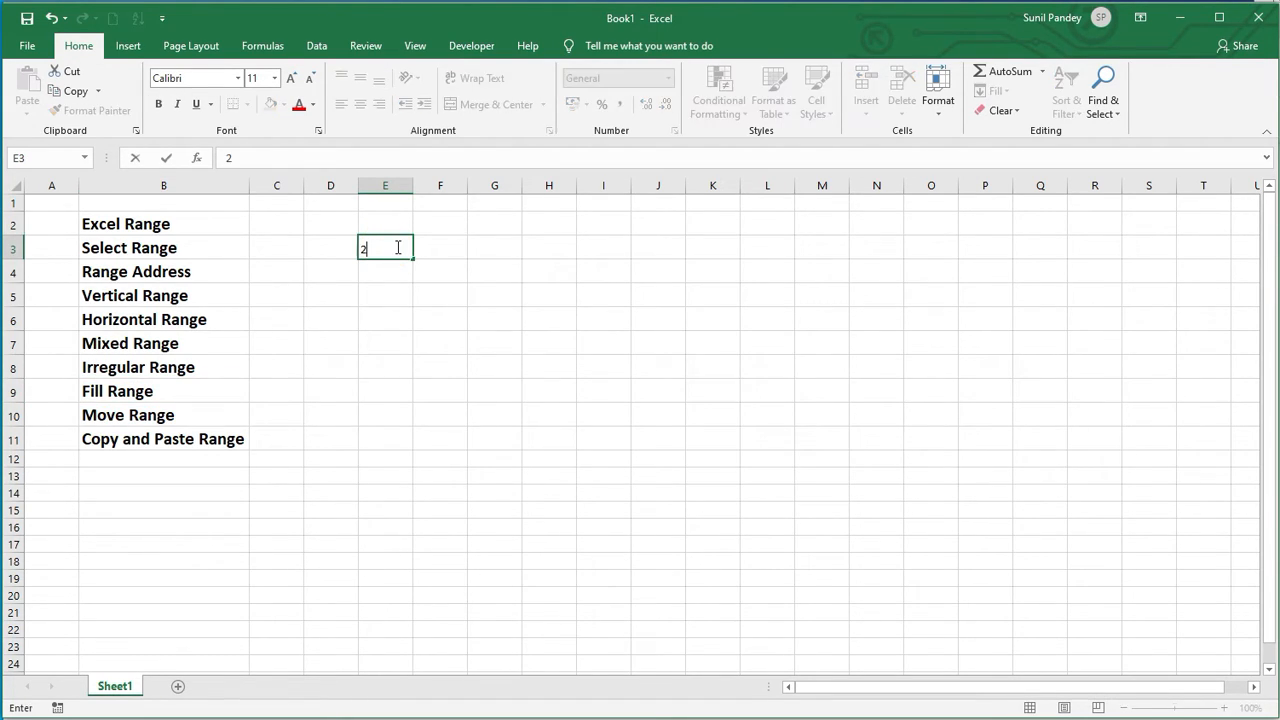
key(Return)
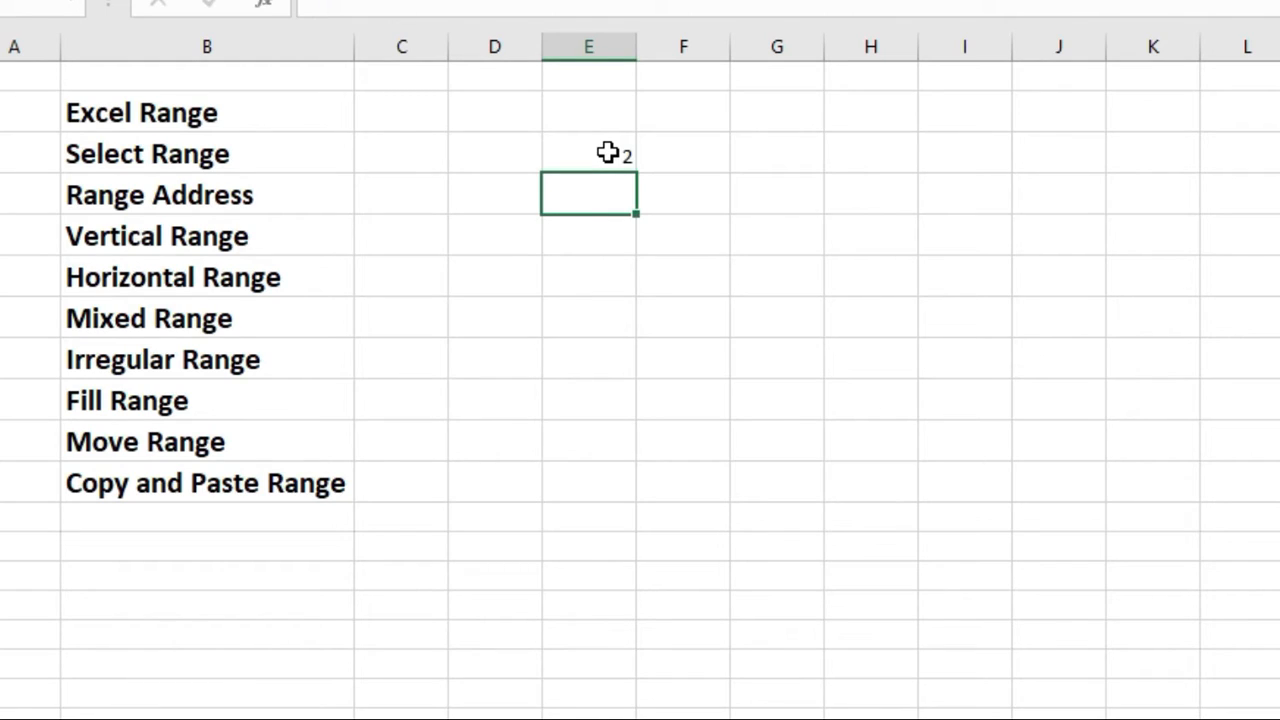
Step: Fill the value 2 from cell E3 down to E12
click(608, 152)
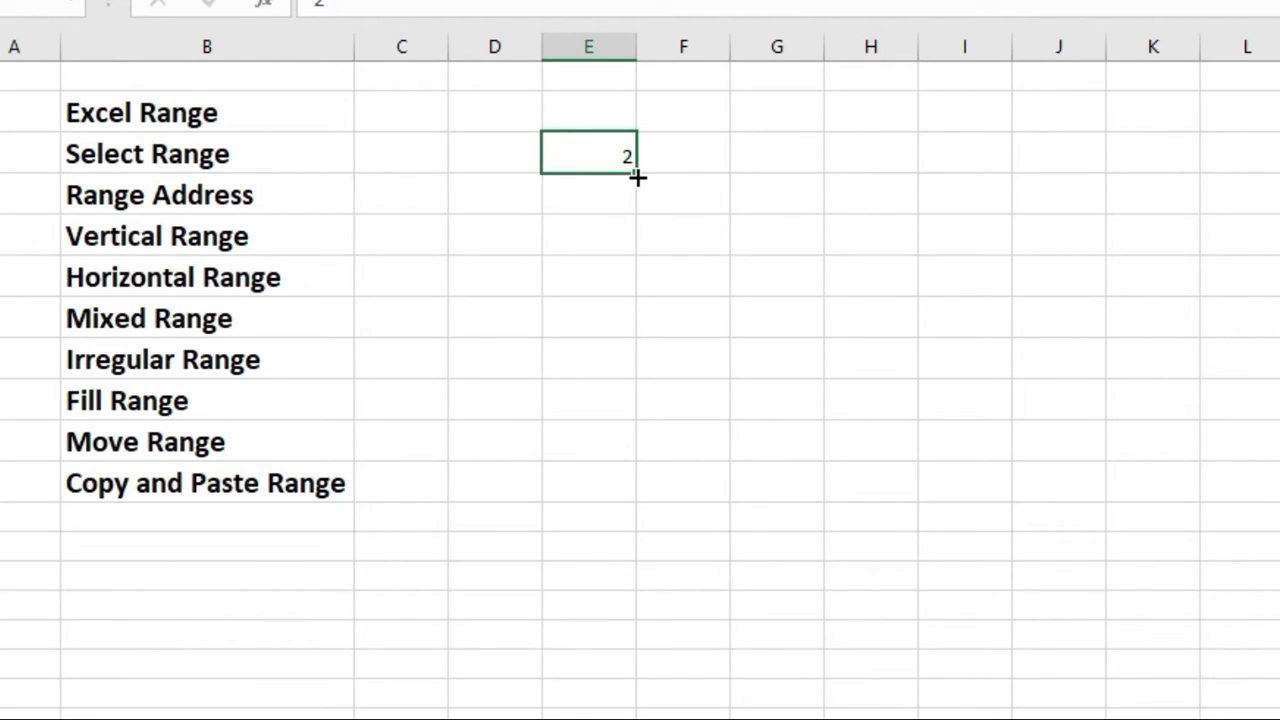
drag(637, 177, 605, 523)
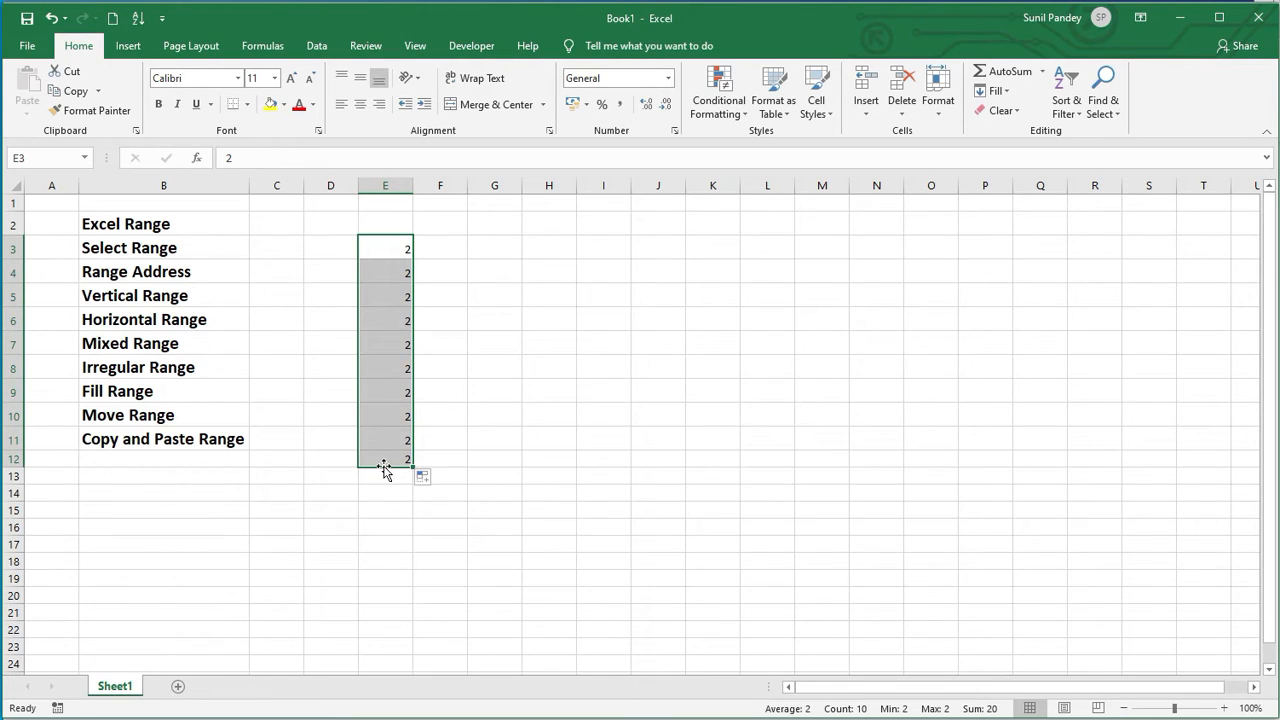
Step: Enter 2 in cell G3 and 4 in cell G4
click(483, 247)
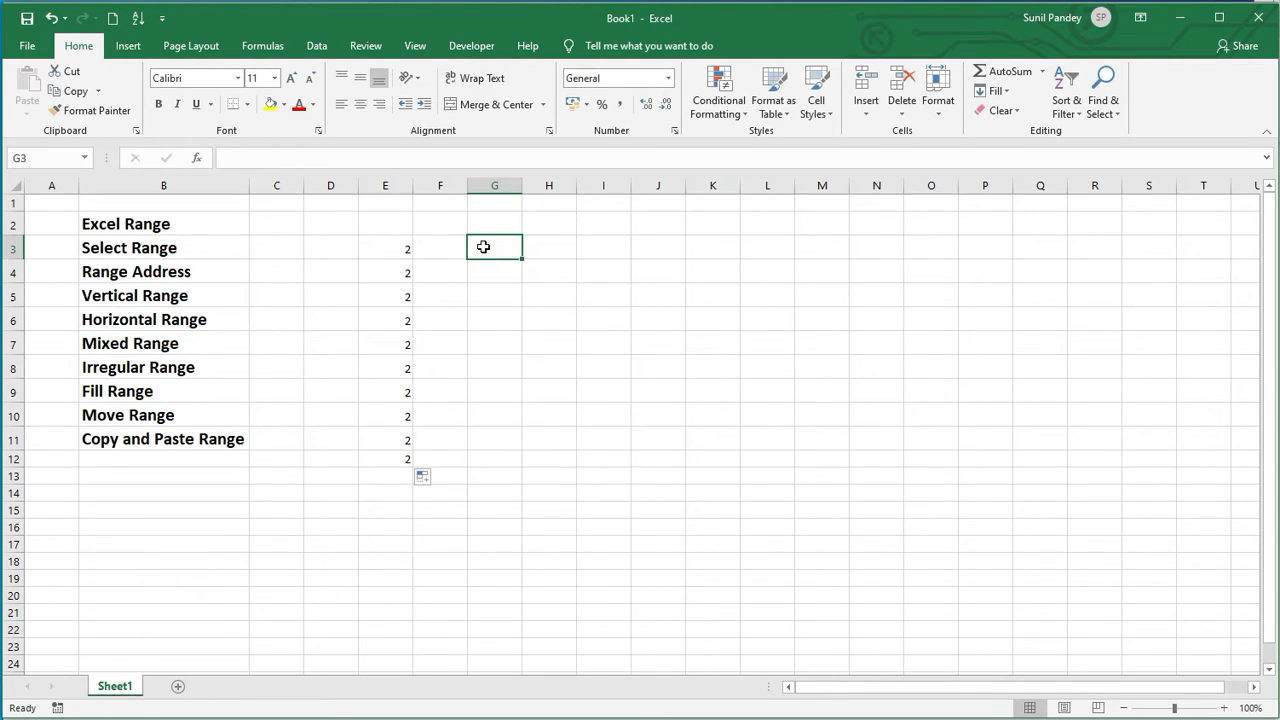
text(2)
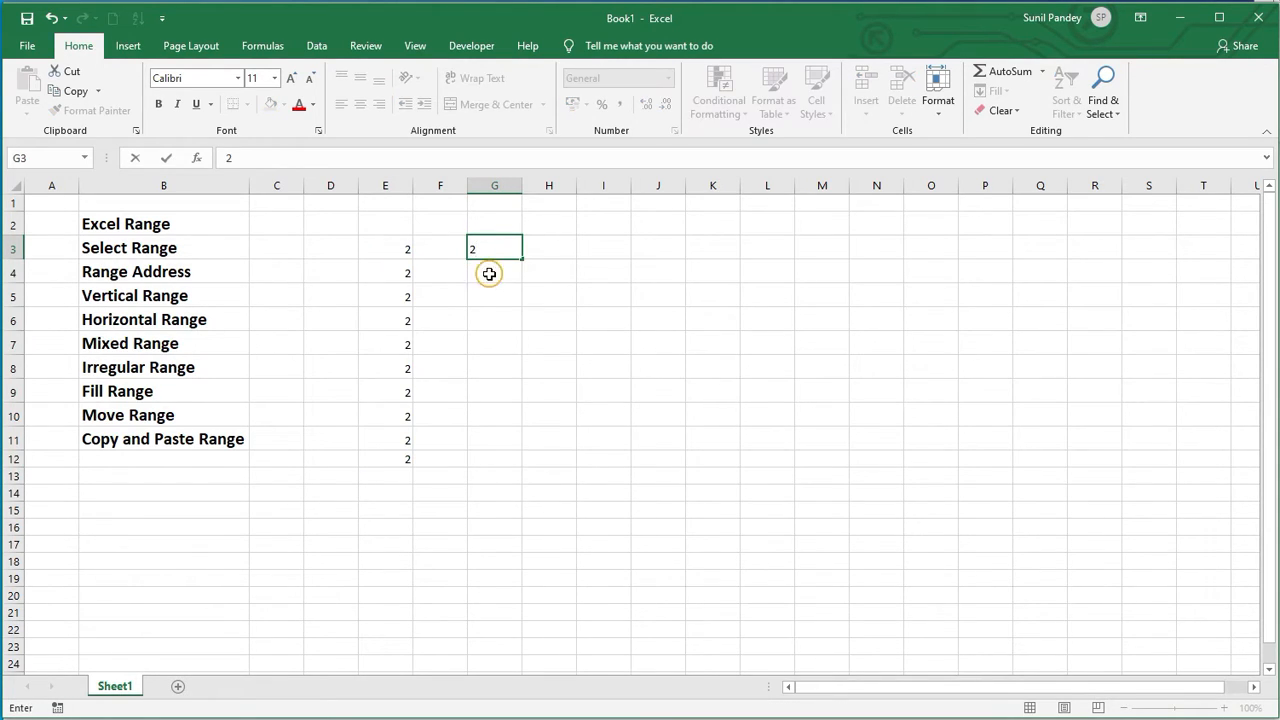
key(Return)
text(4)
click(563, 274)
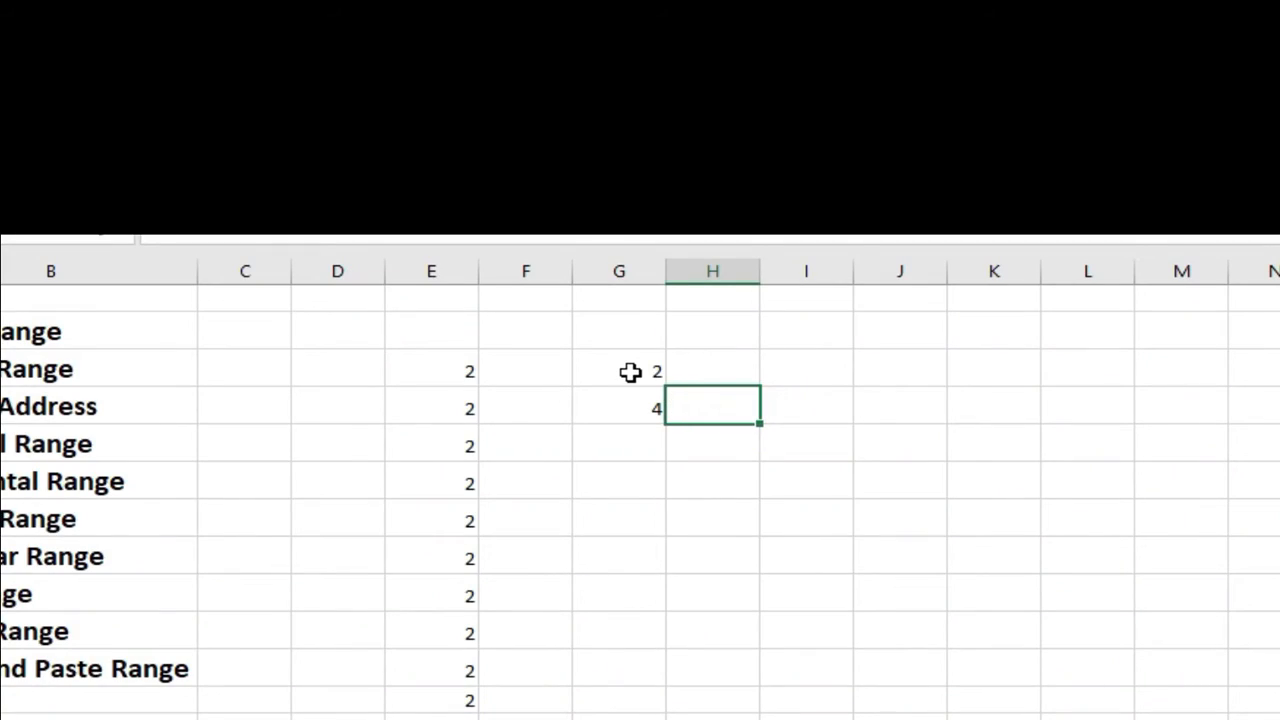
Step: Fill the series started in G3:G4 down to G11 to extend the even numbers
click(499, 250)
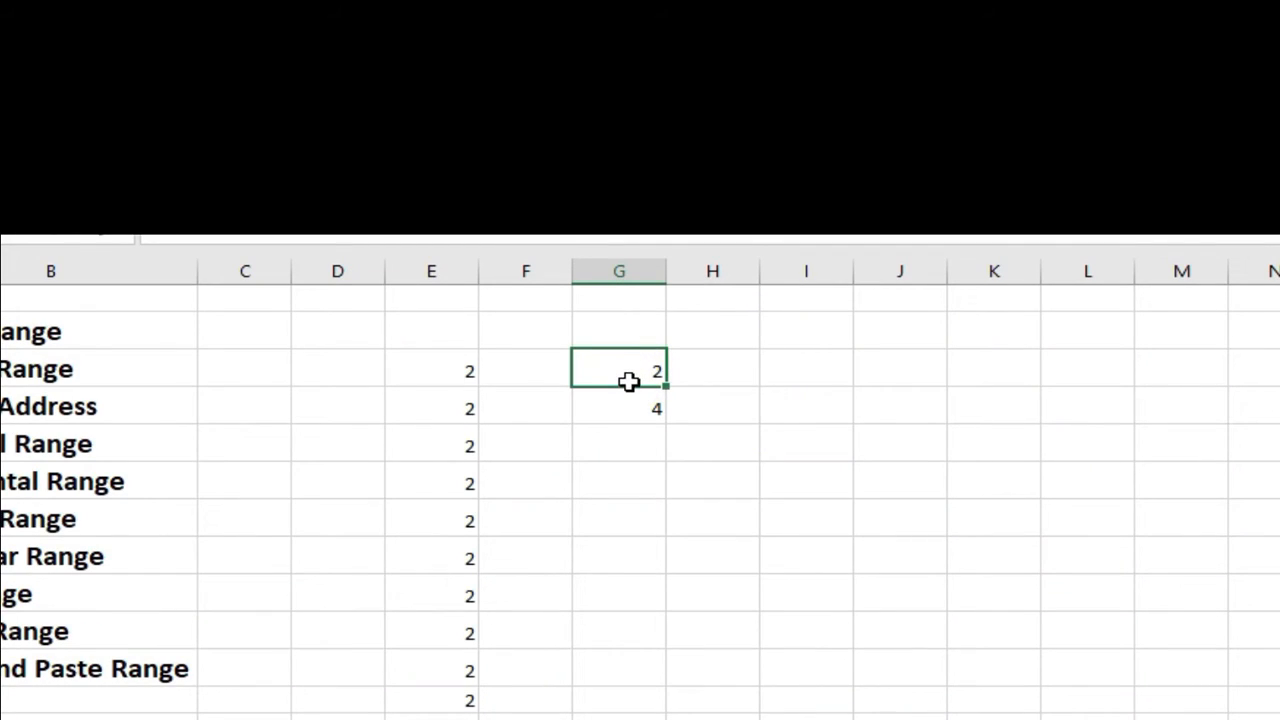
drag(628, 383, 628, 396)
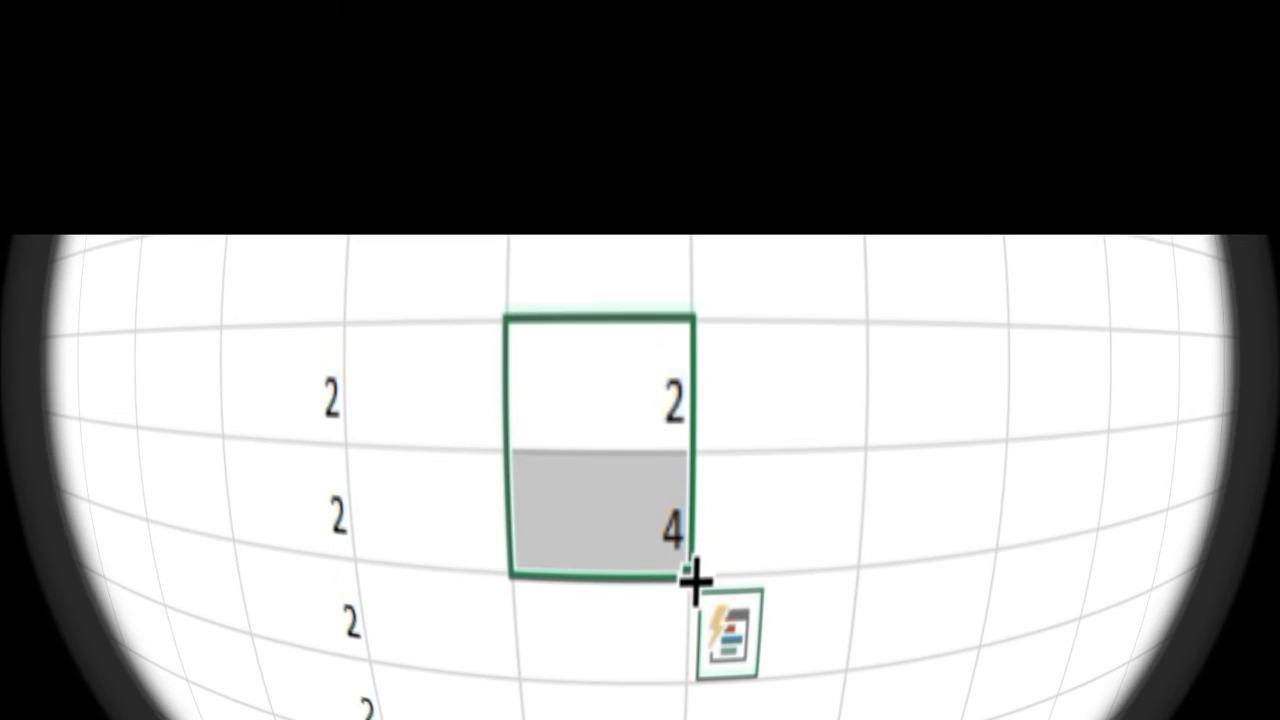
drag(692, 576, 660, 694)
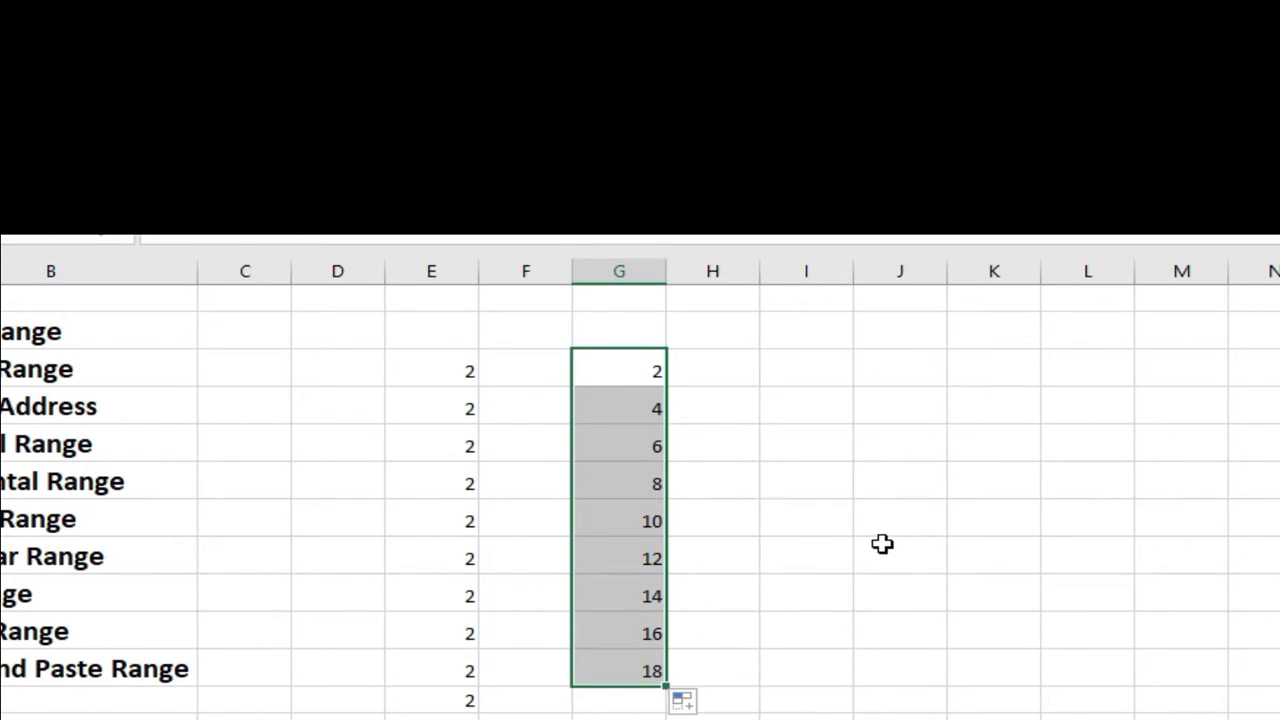
click(745, 398)
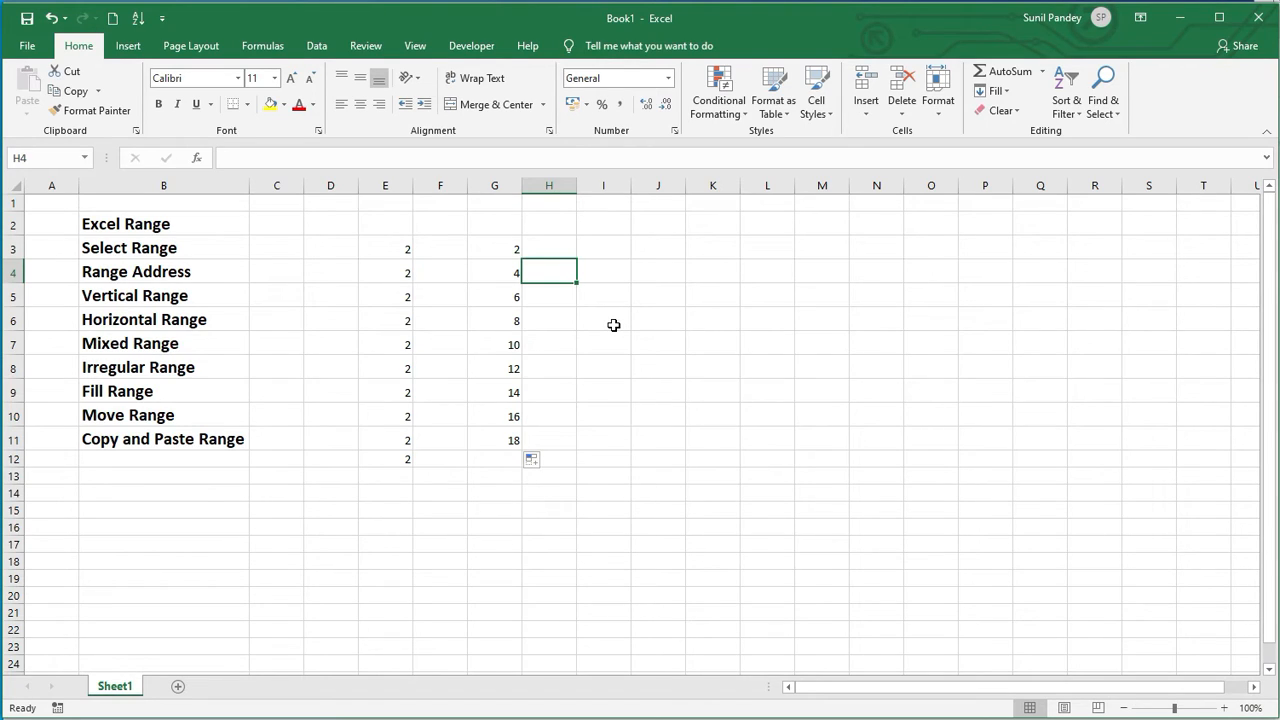
drag(500, 249, 514, 274)
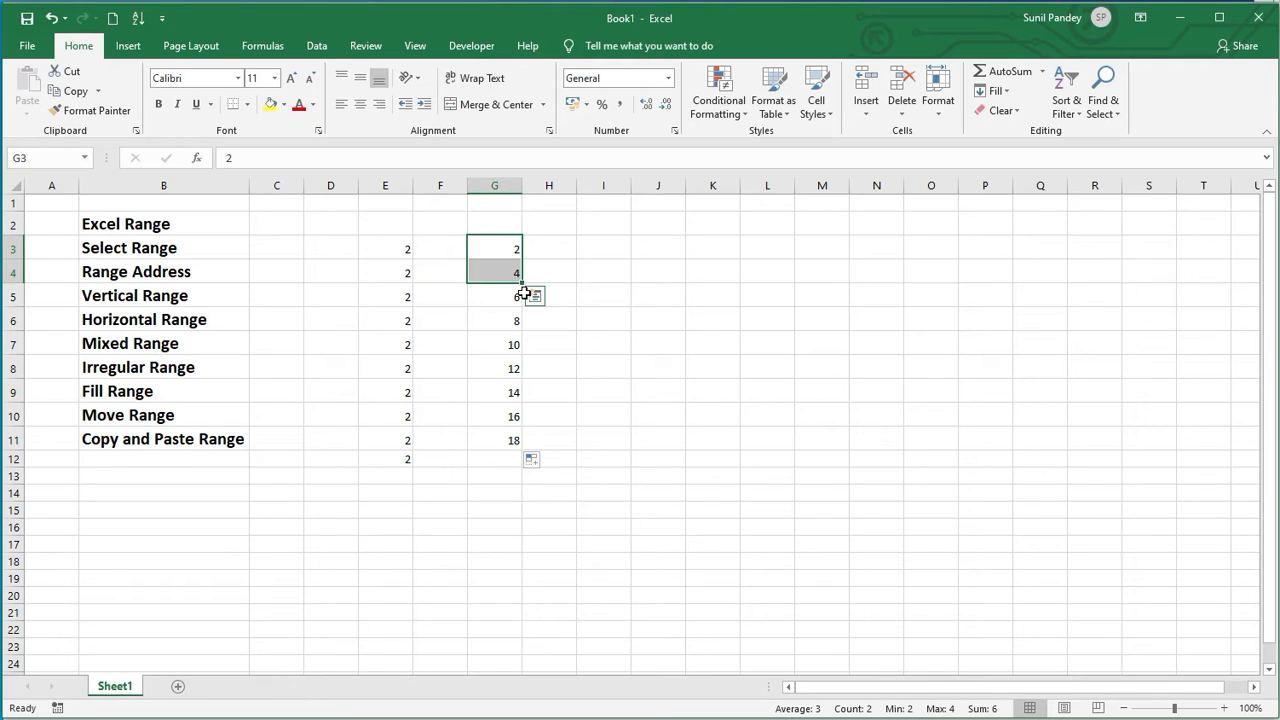
Step: Widen column I
click(597, 251)
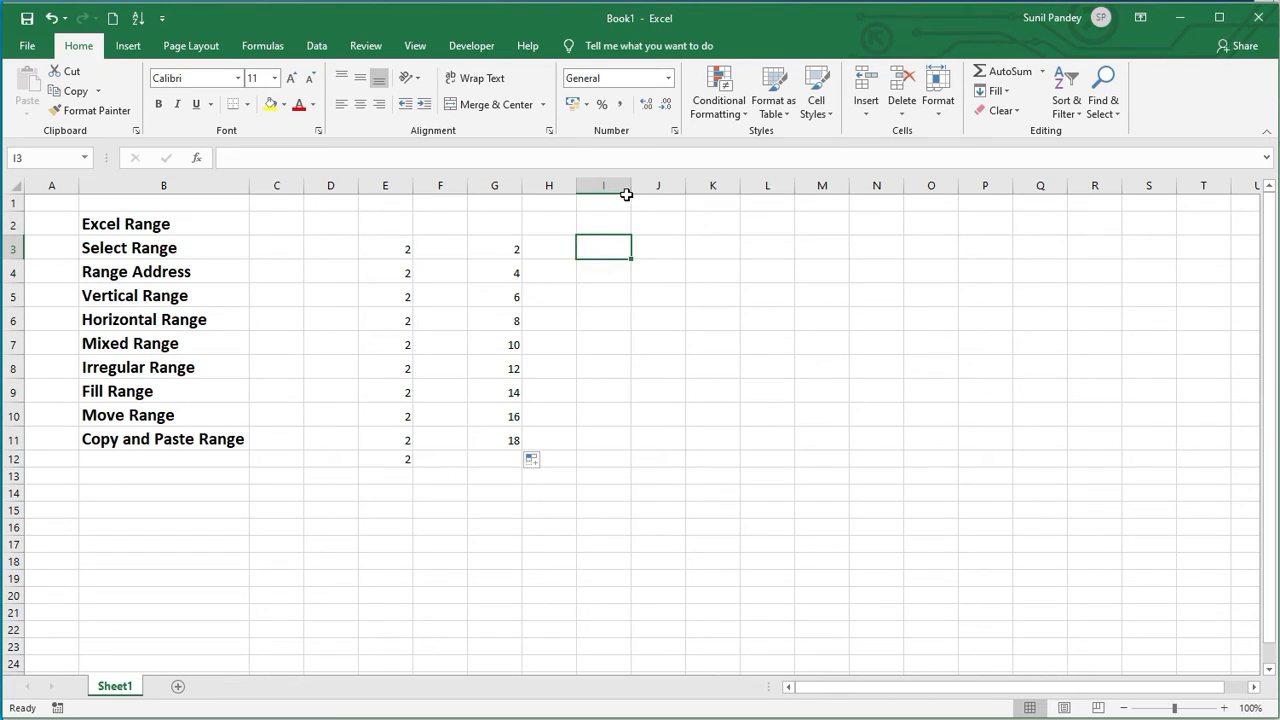
drag(630, 188, 670, 189)
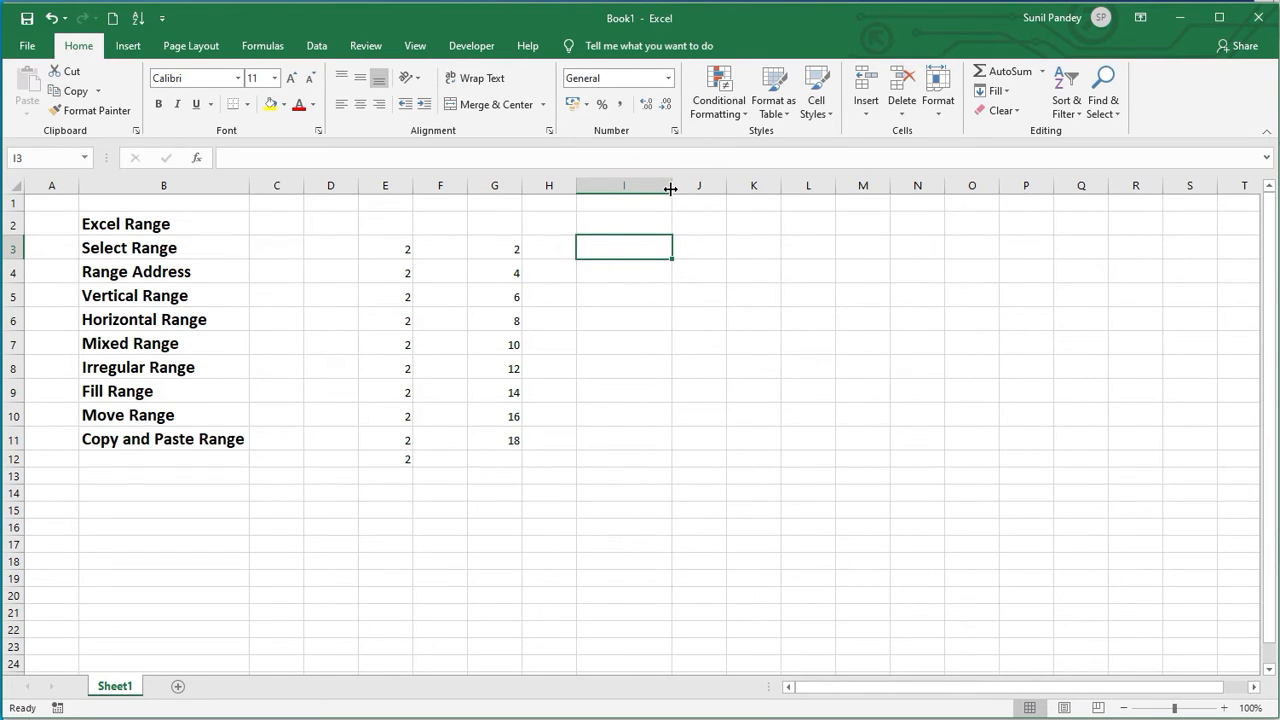
Step: Enter the dates 20-Oct-20 in cell I3 and 25-Oct-20 in cell I4
text(20-)
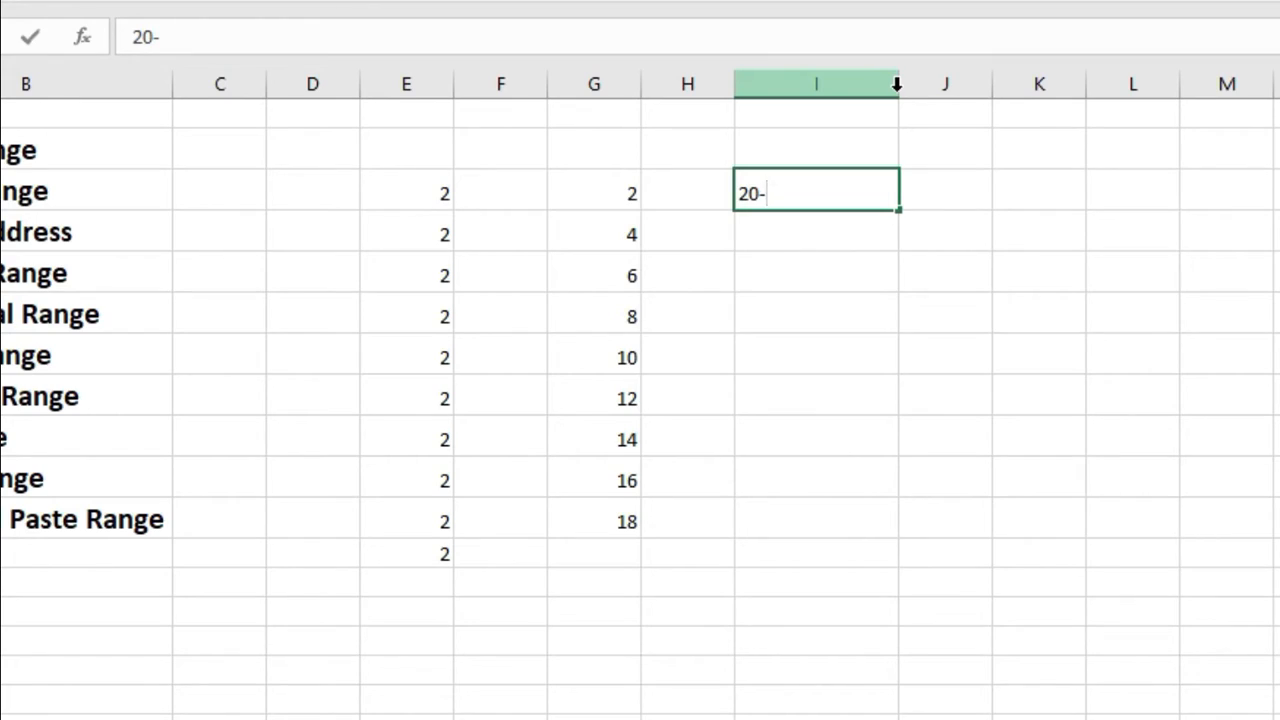
text(Oct-20)
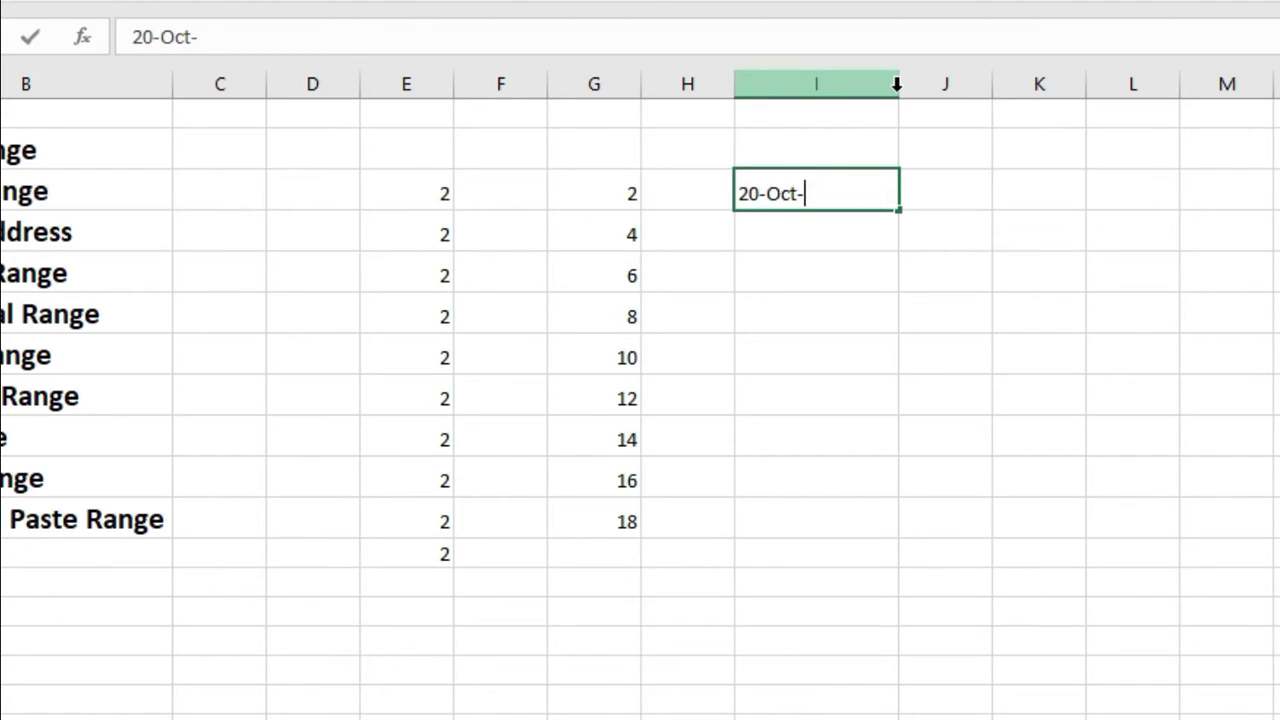
key(Return)
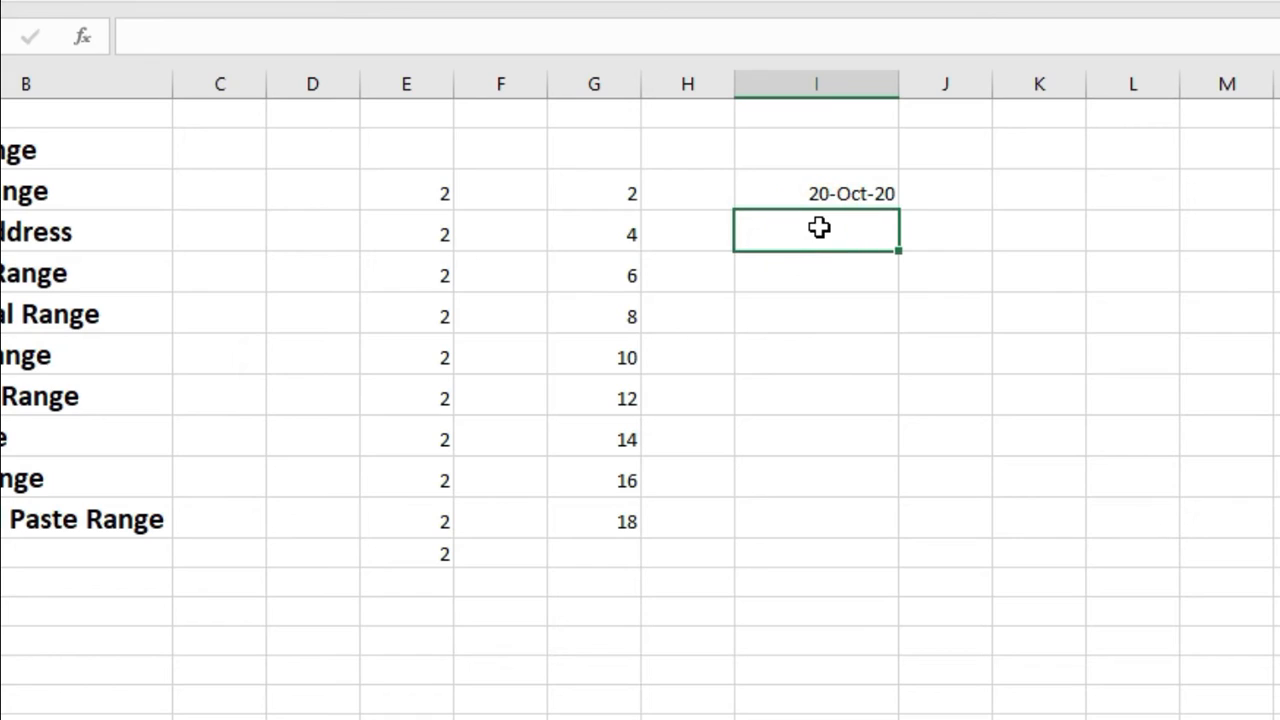
text(25)
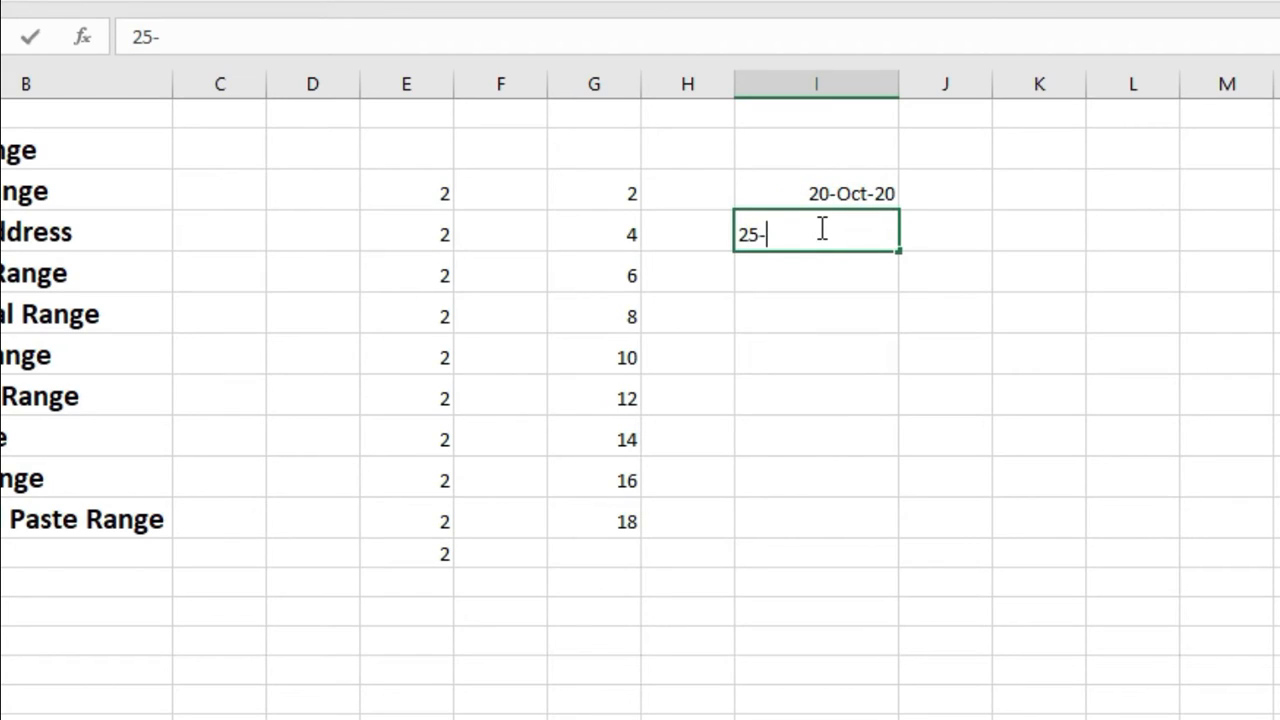
text(-Oct-20)
key(Return)
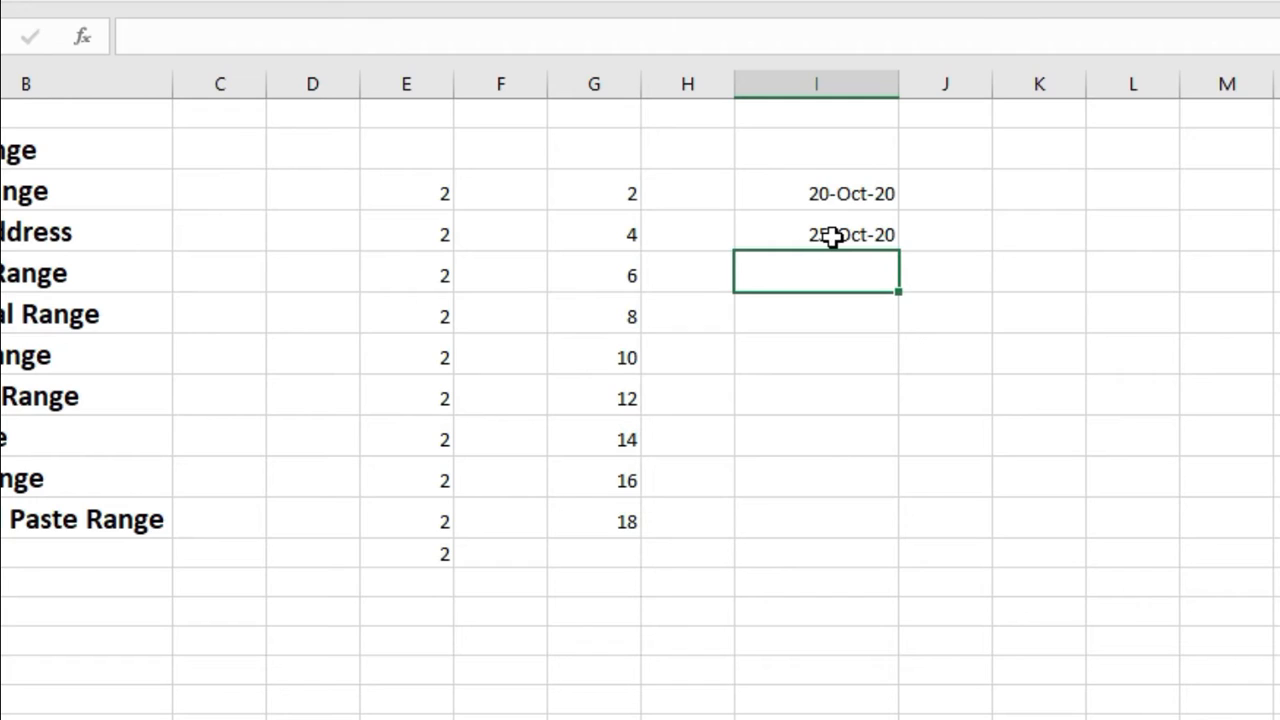
Step: Fill the date series started in I3:I4 down to I11
click(834, 194)
drag(834, 194, 833, 222)
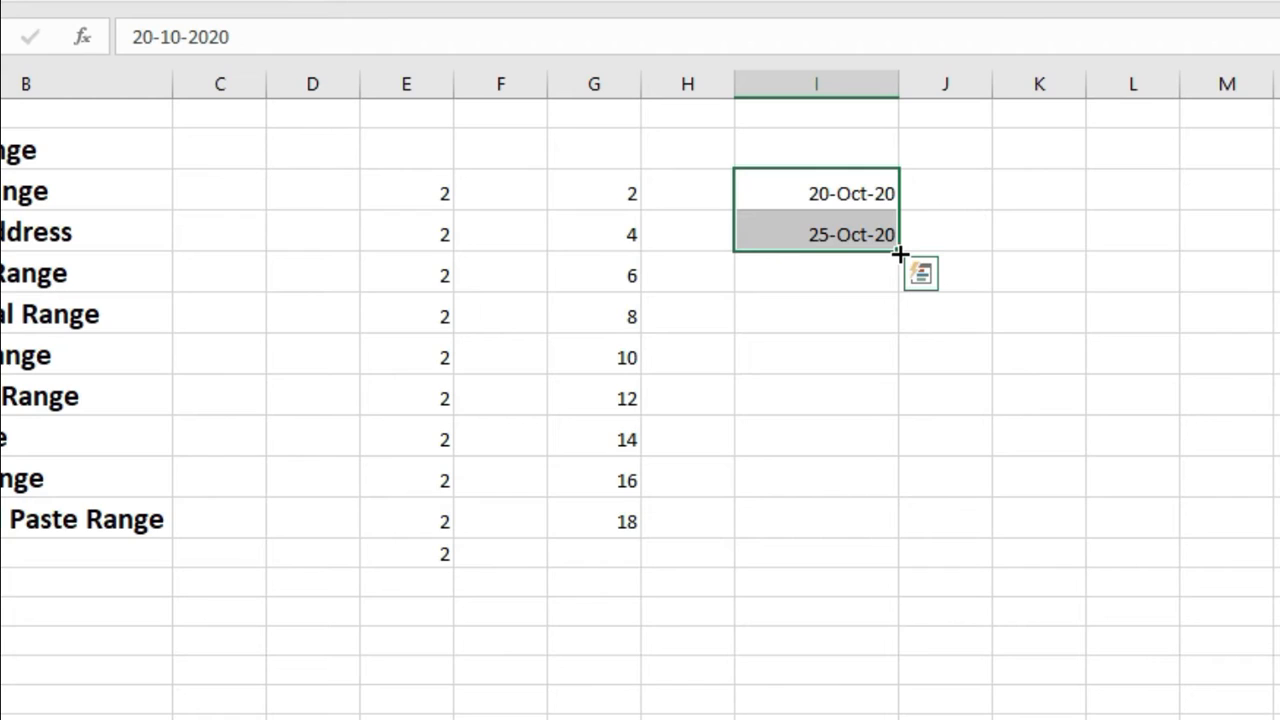
drag(900, 254, 880, 541)
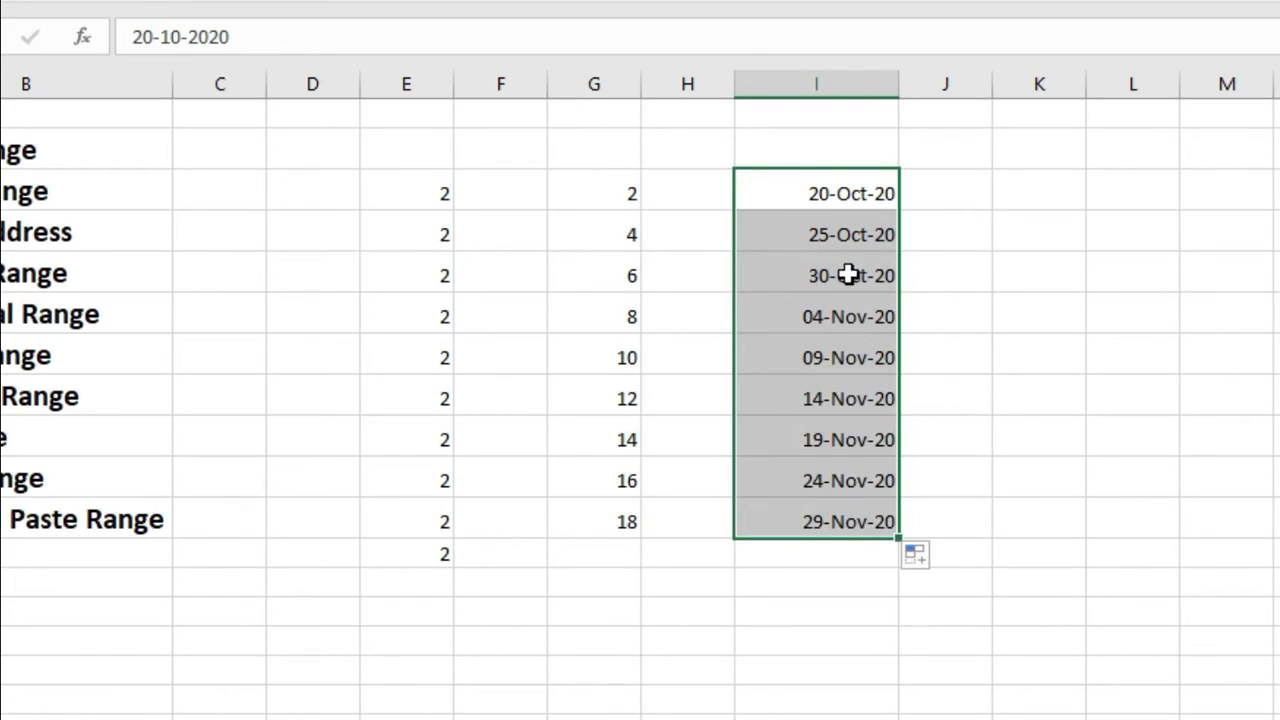
click(1043, 189)
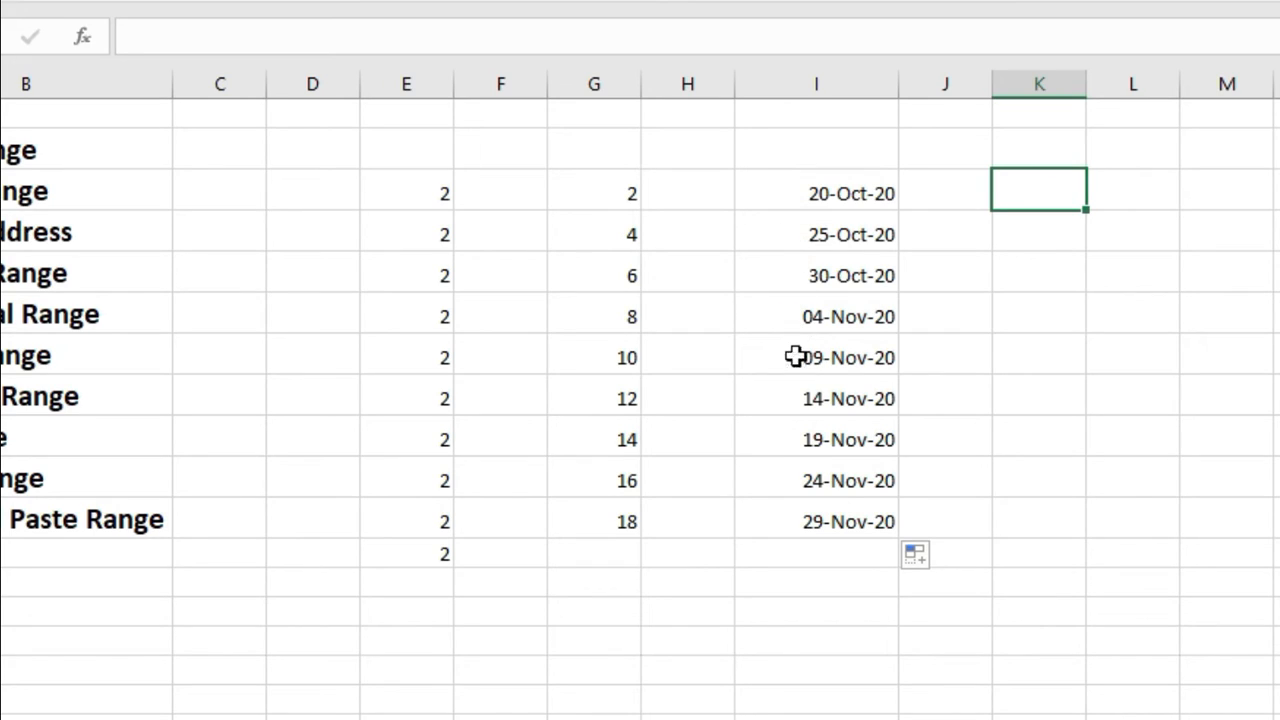
Step: Select the filled date column and the block E3:I11 to review the filled ranges
drag(803, 194, 818, 516)
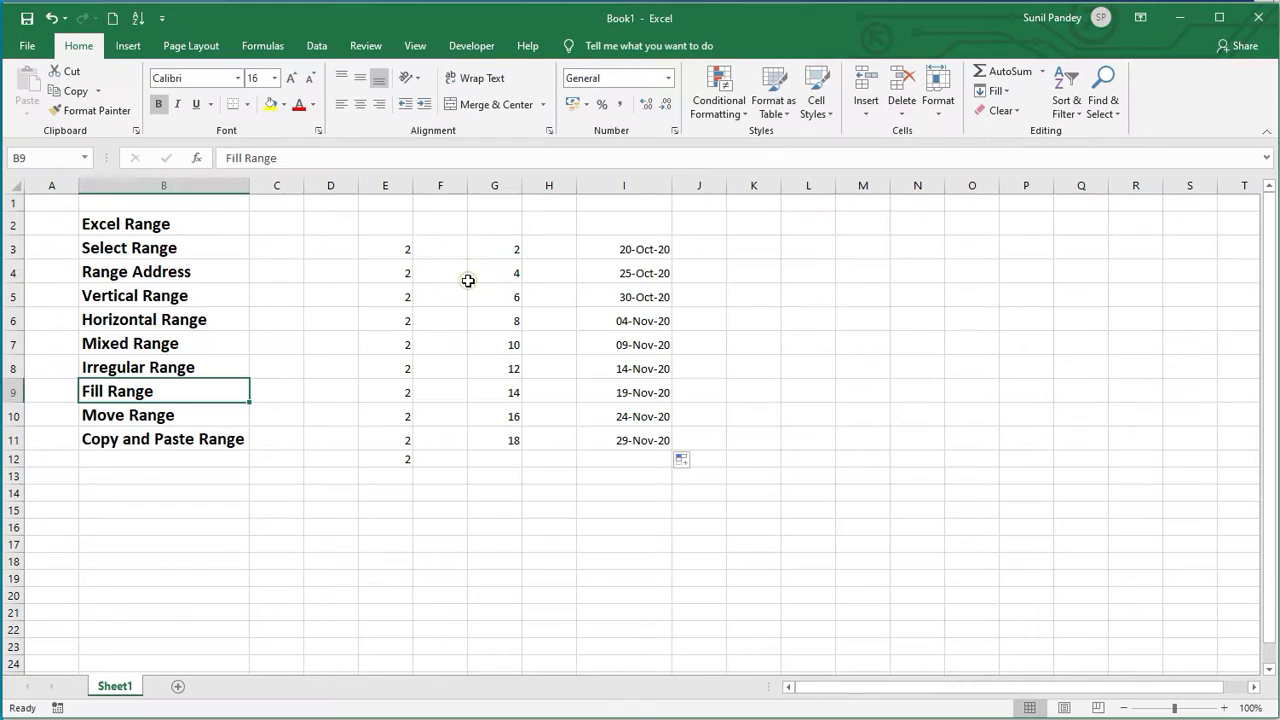
click(552, 240)
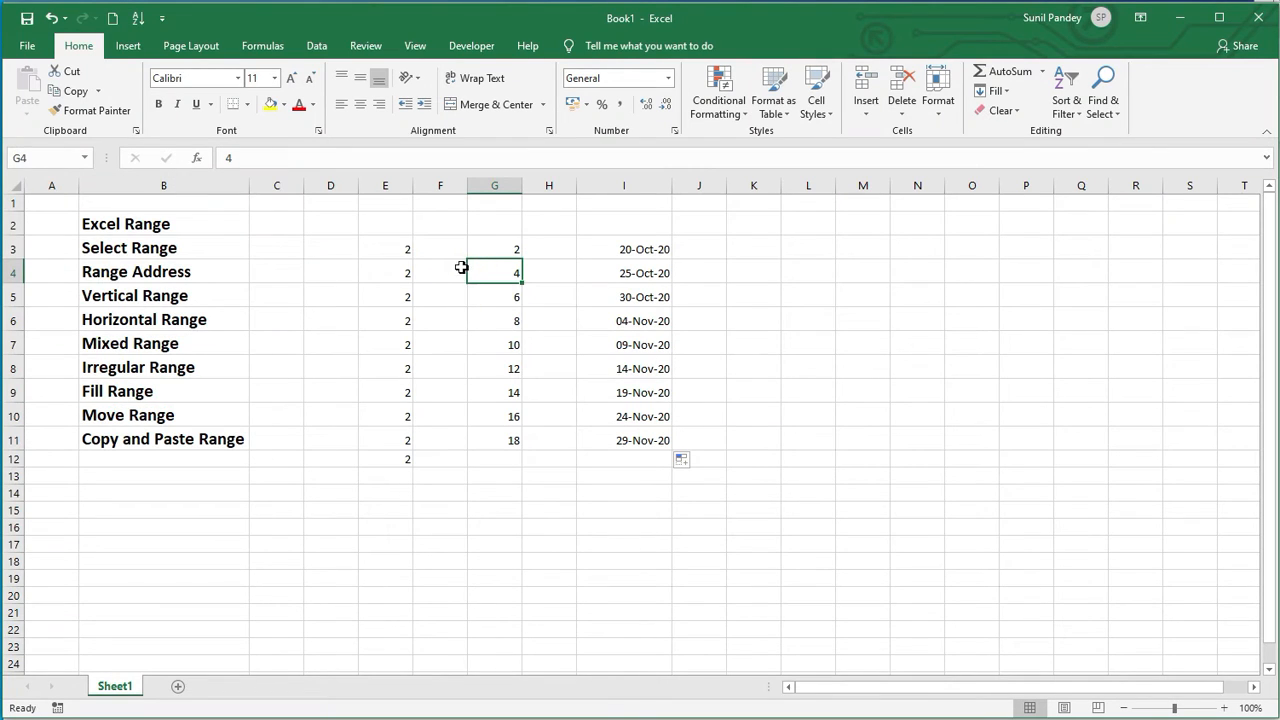
click(432, 199)
drag(429, 249, 637, 428)
click(606, 490)
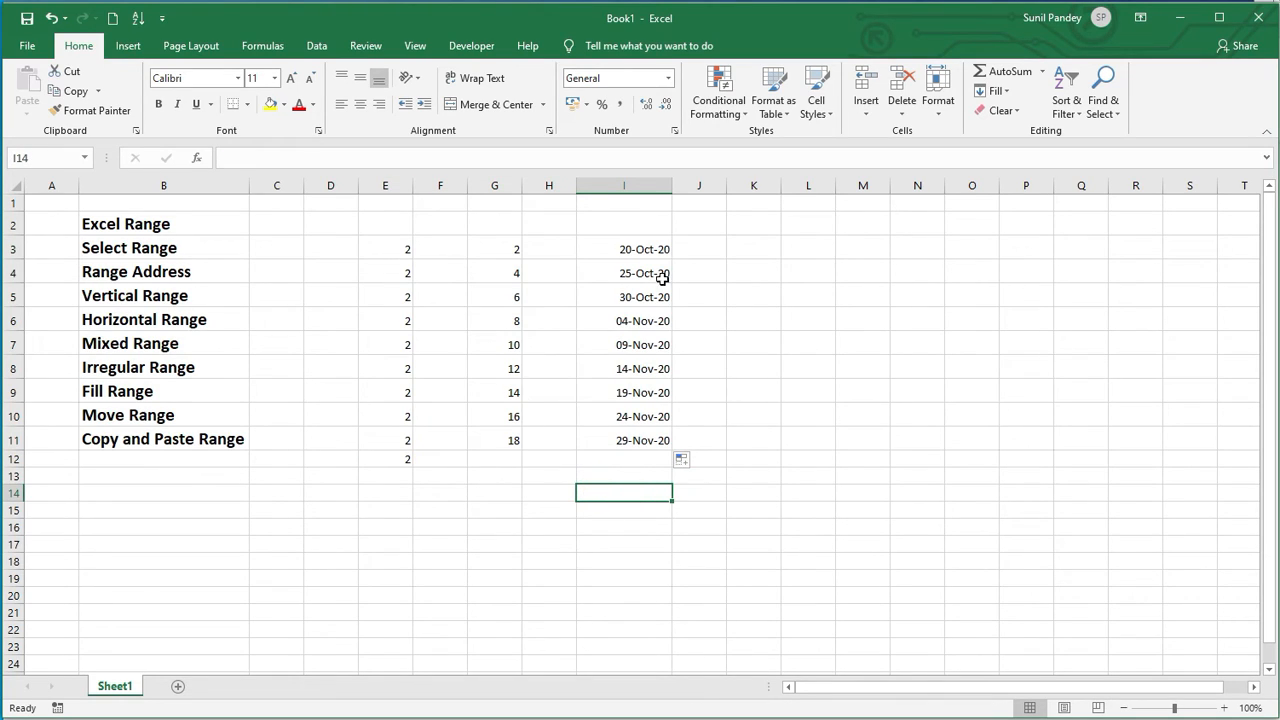
Step: Enter the value 2 in cell J3
click(692, 252)
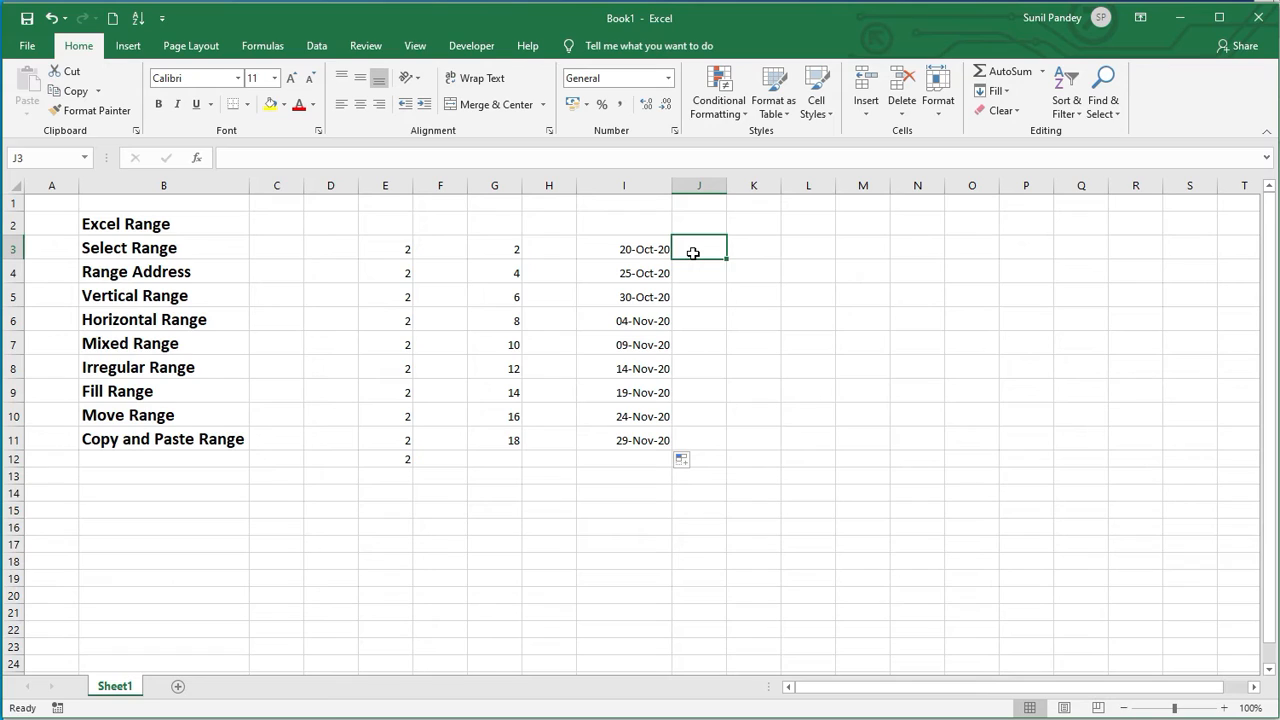
text(2)
click(703, 300)
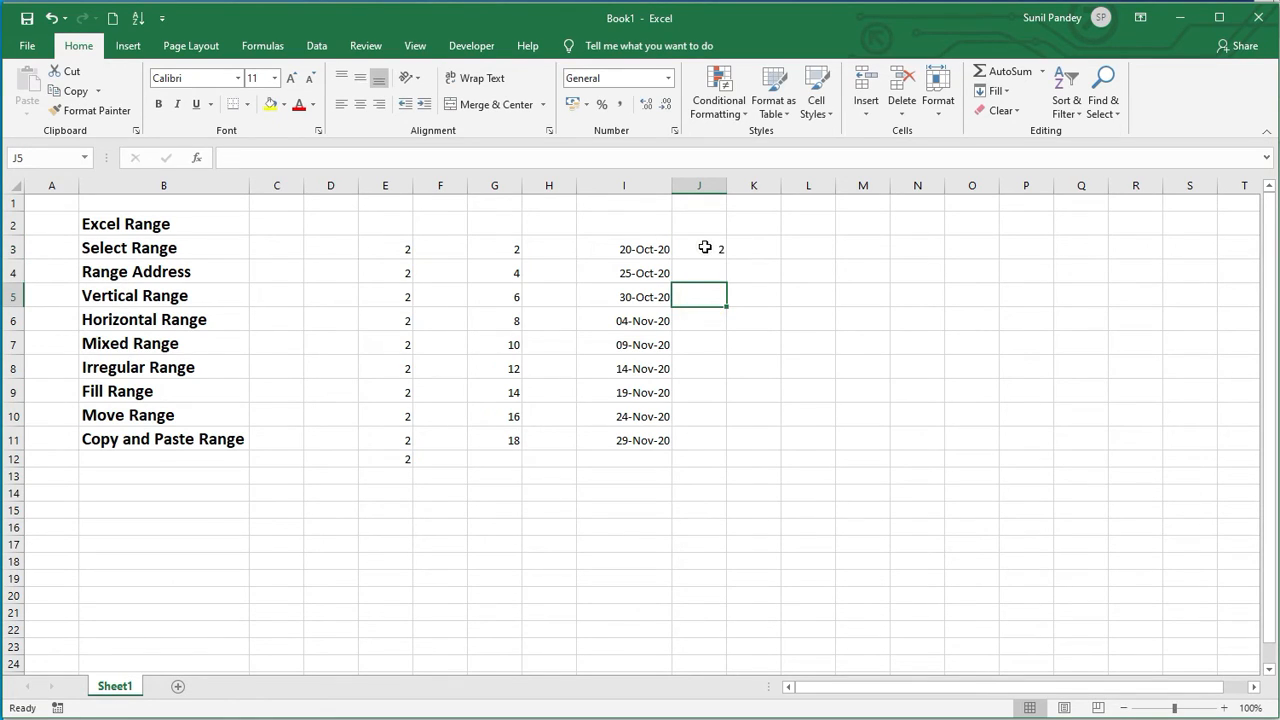
click(716, 252)
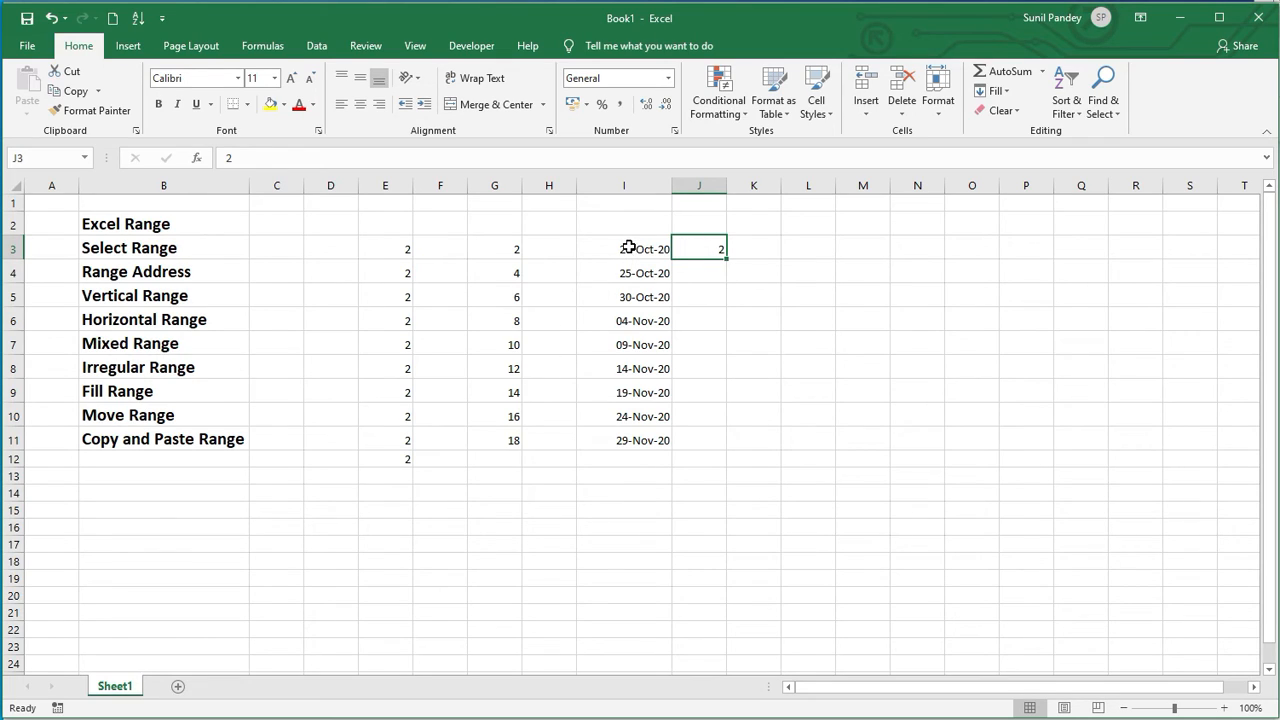
Step: Autofill the 2 in J3 down alongside the dates to J11, then undo that fill
click(622, 442)
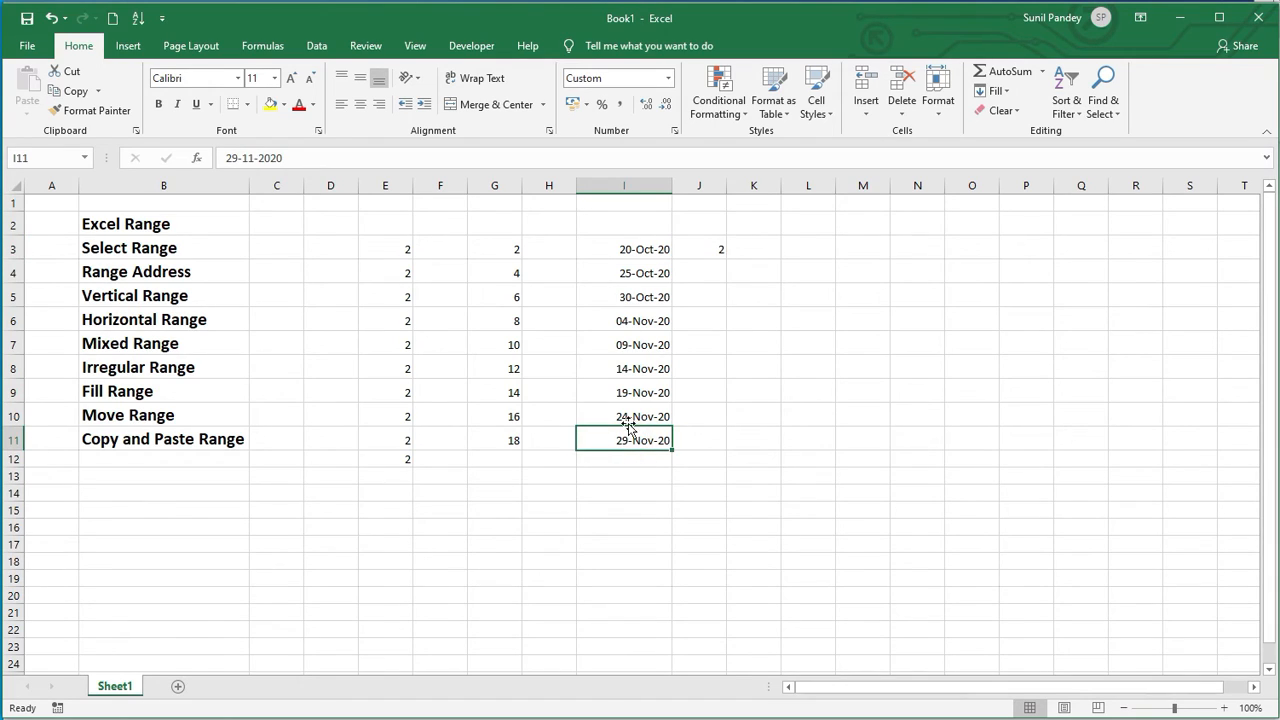
click(631, 243)
click(686, 244)
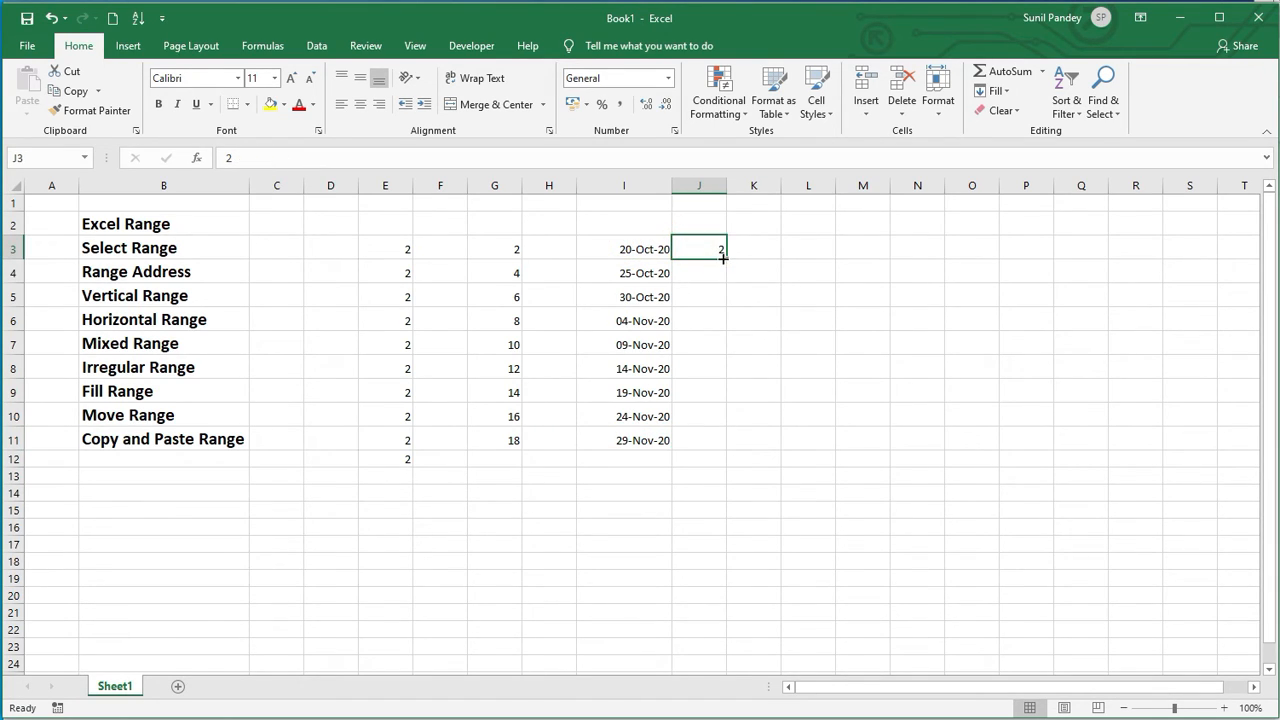
double_click(727, 258)
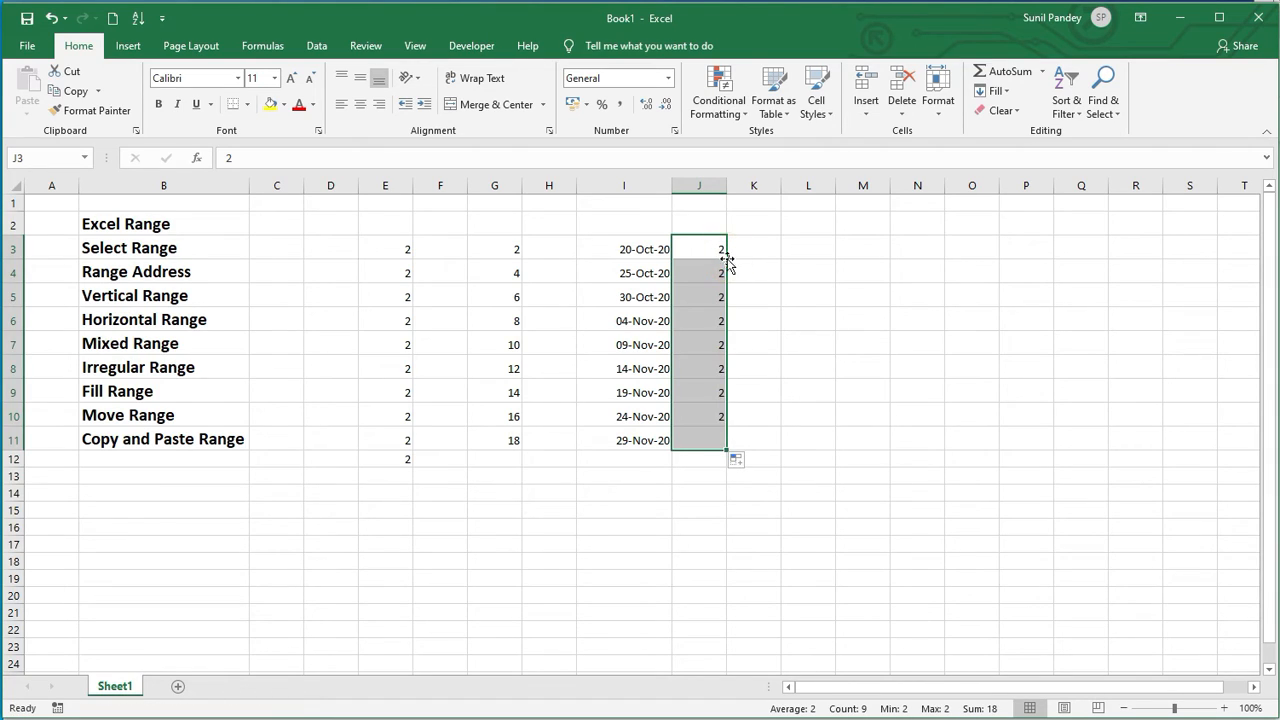
click(686, 441)
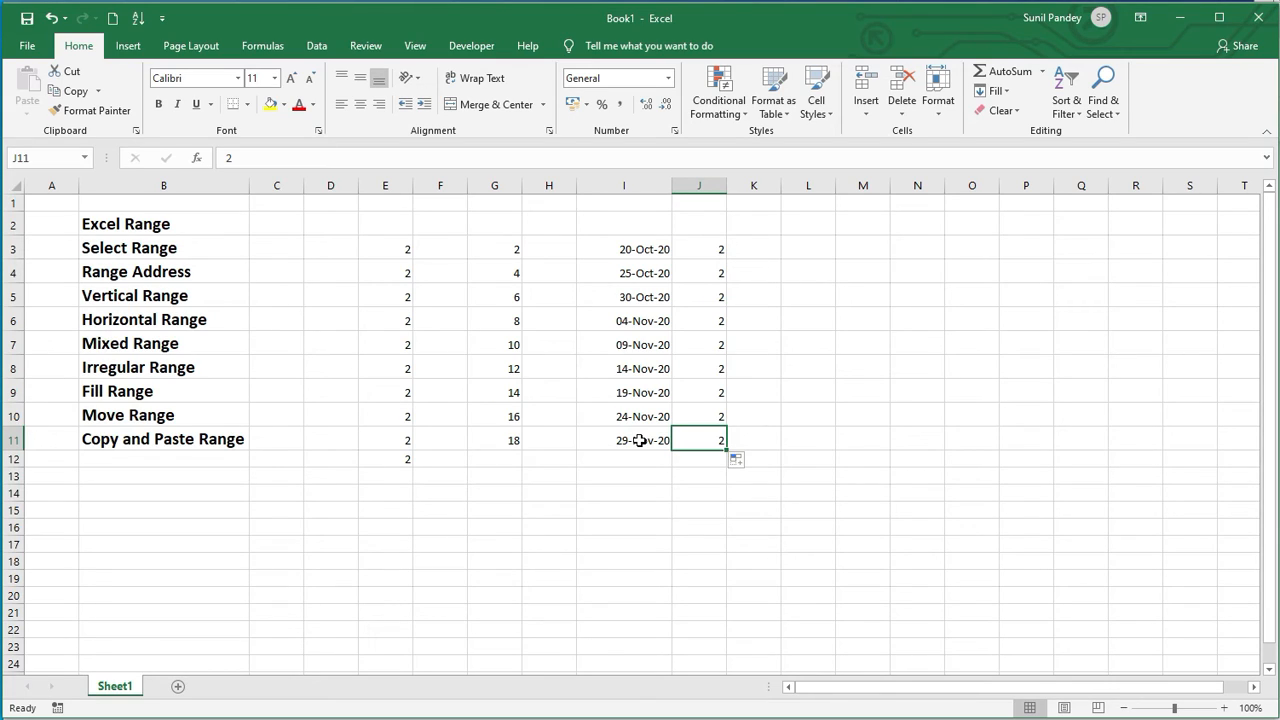
key(ctrl+z)
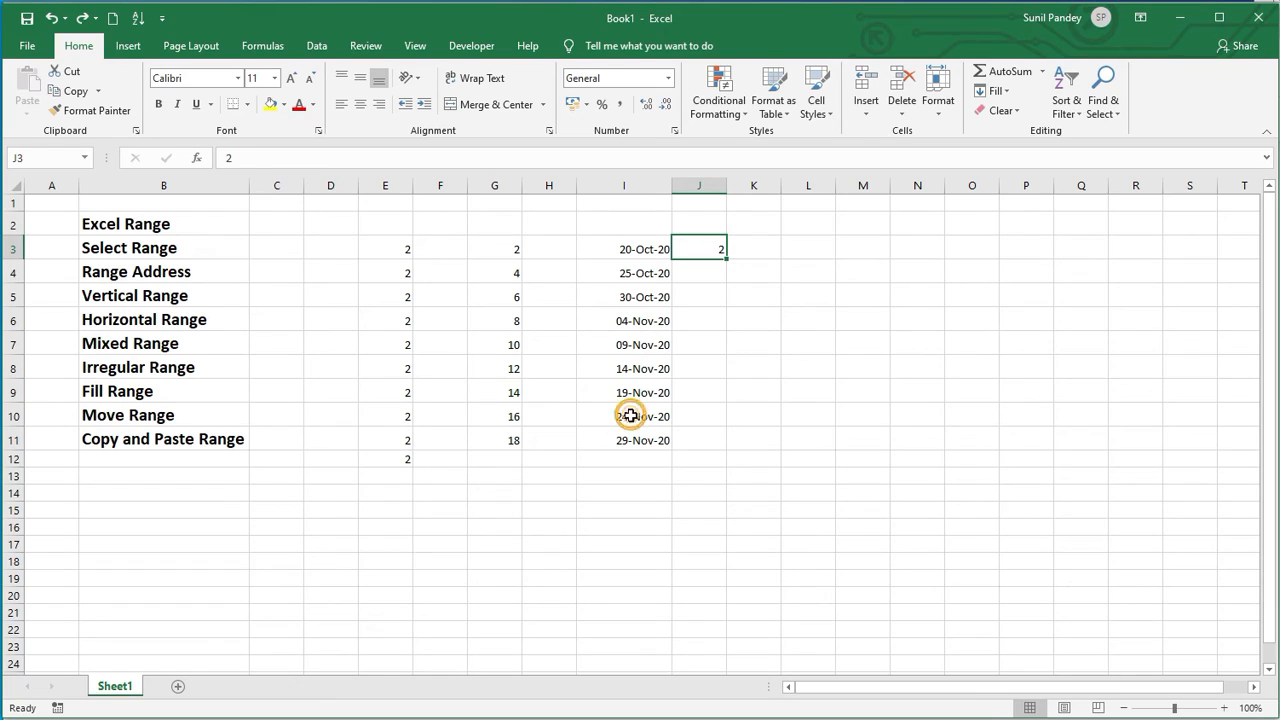
Step: Extend the date series in column I down to I21
drag(630, 416, 653, 626)
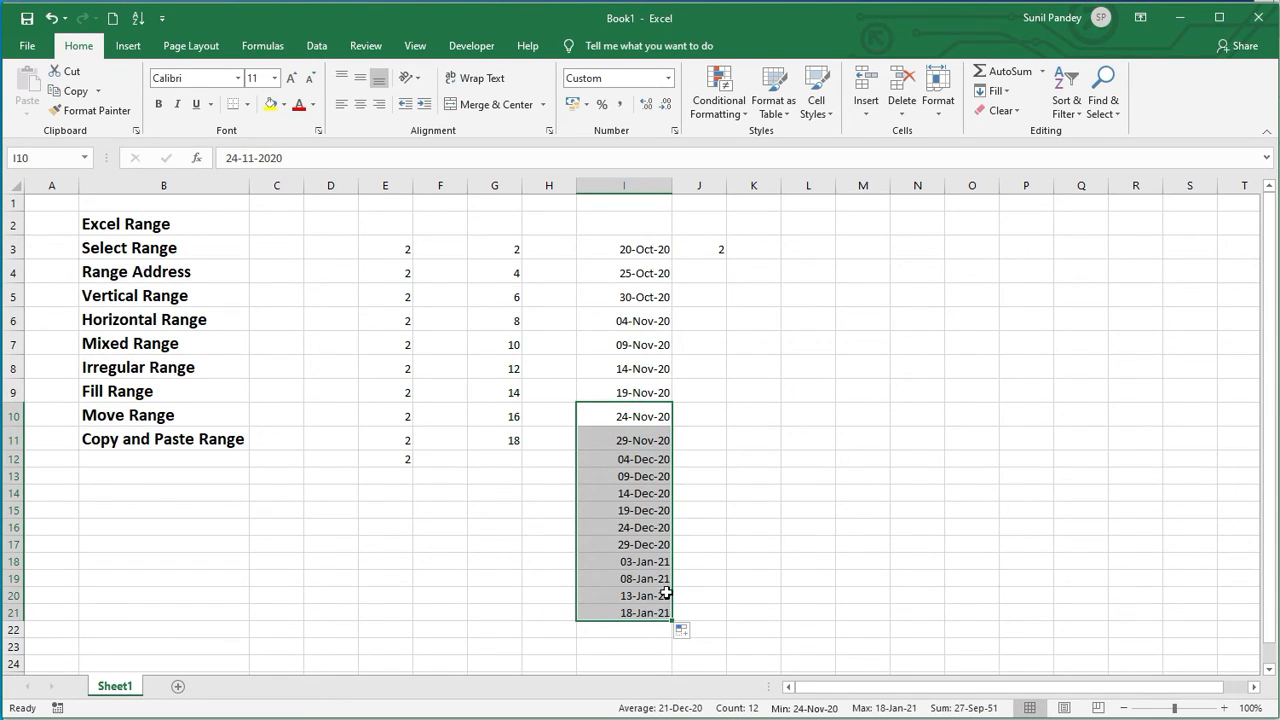
click(643, 478)
Step: Autofill the 2 in J3 down column J to row 21, matching the adjacent dates
click(706, 244)
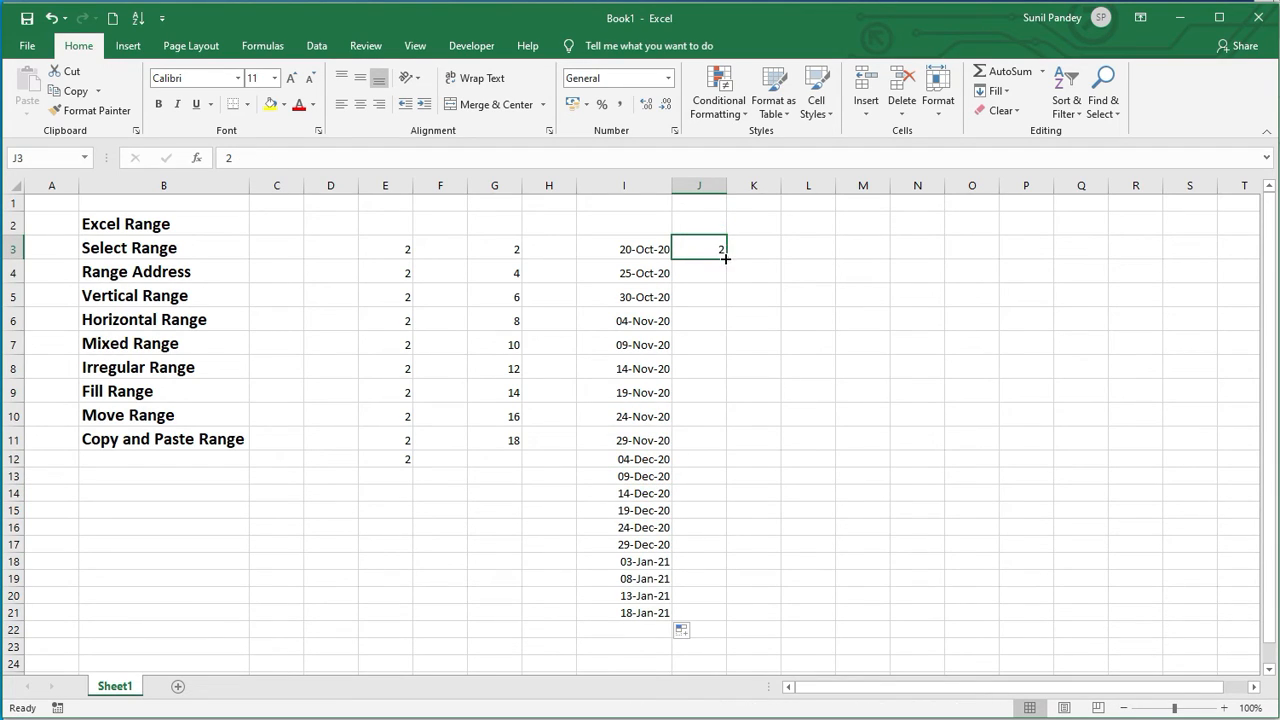
double_click(726, 258)
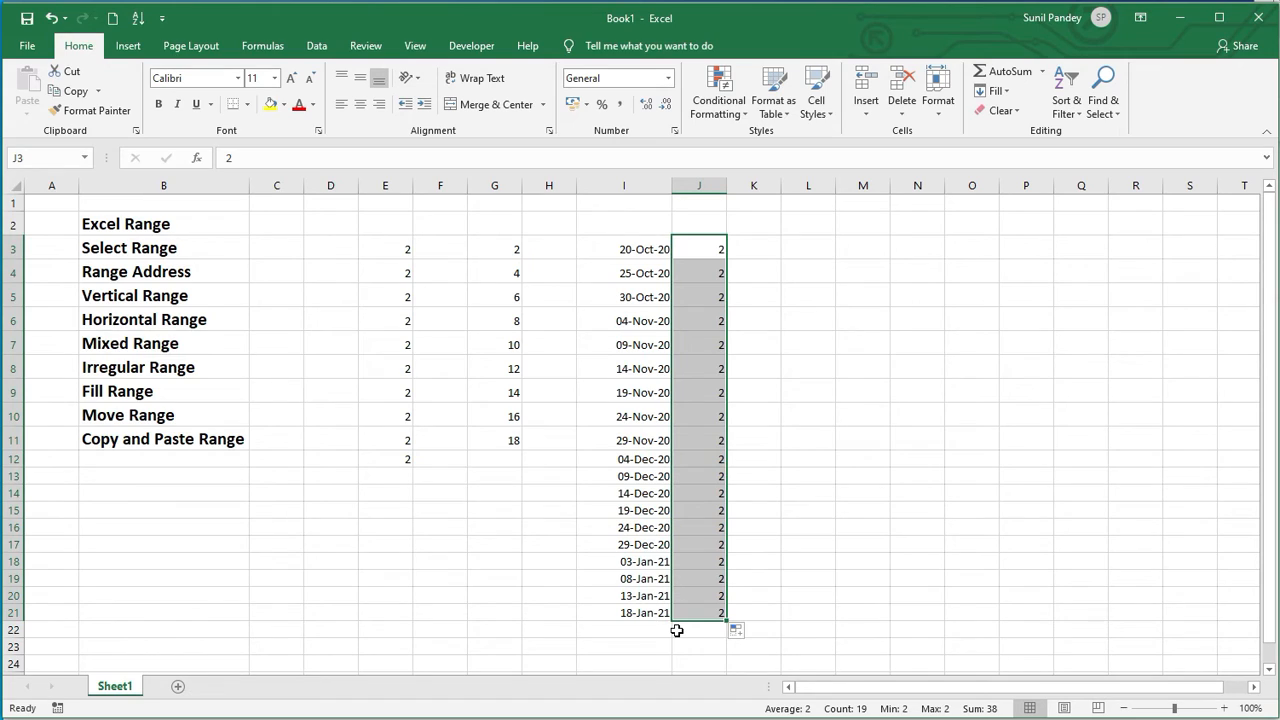
click(755, 246)
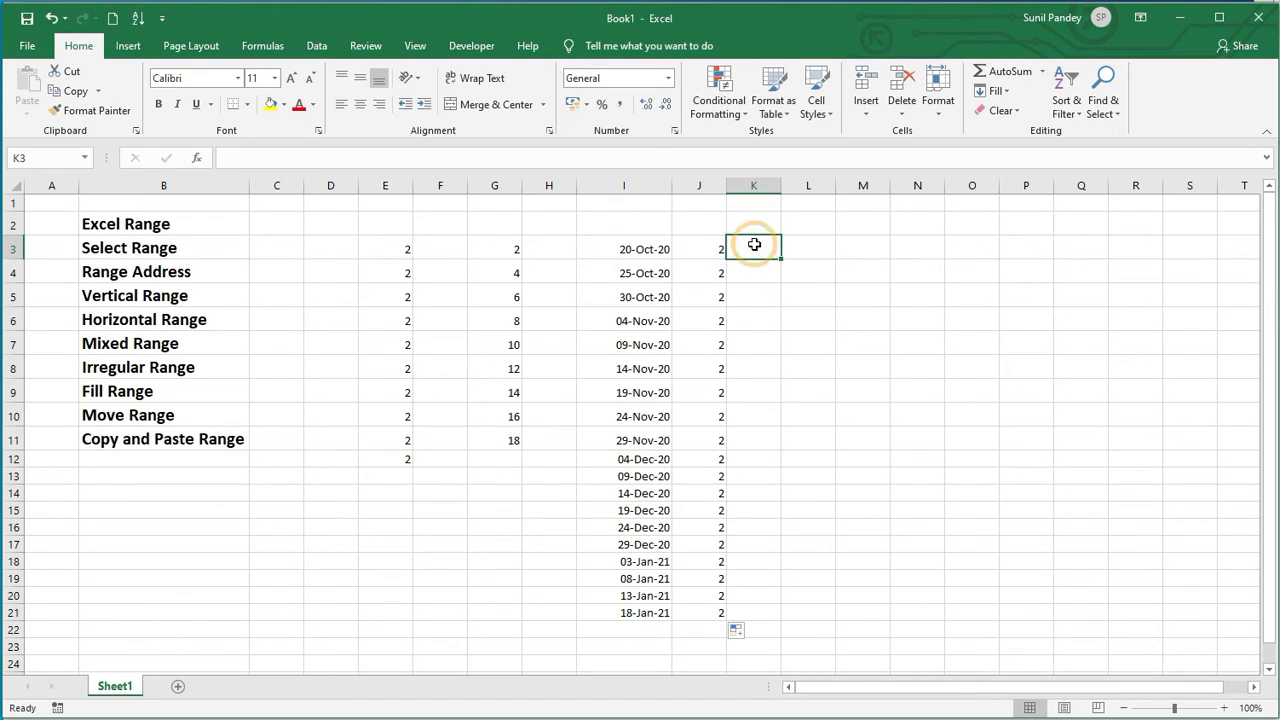
click(707, 409)
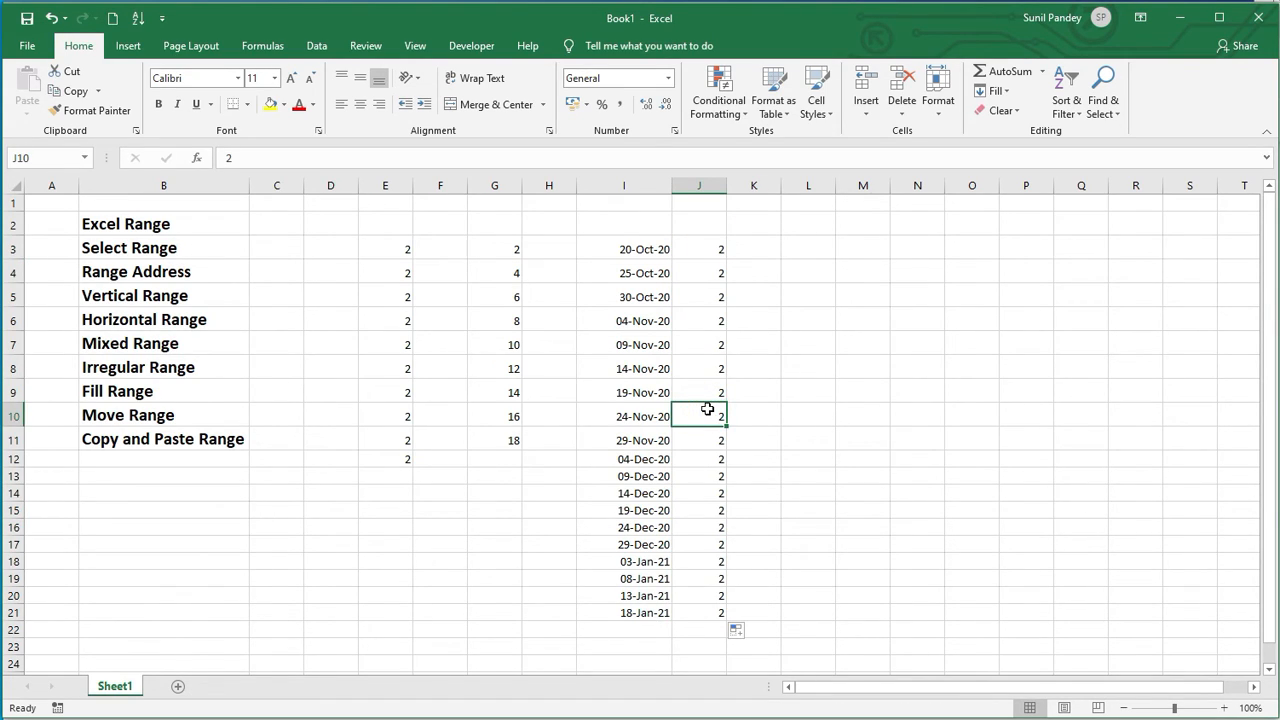
Step: Clear J10, enter 5 in K3 and autofill it down column K
key(Delete)
click(752, 240)
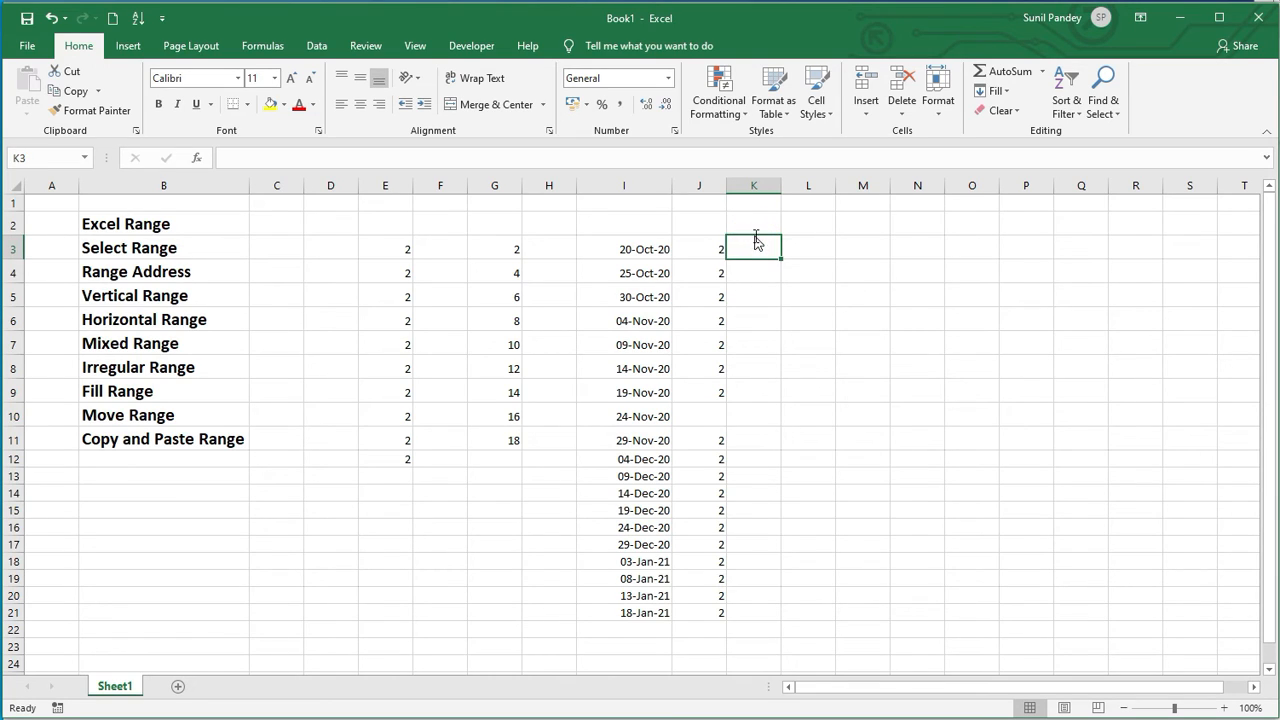
text(5)
click(800, 318)
click(771, 249)
double_click(781, 258)
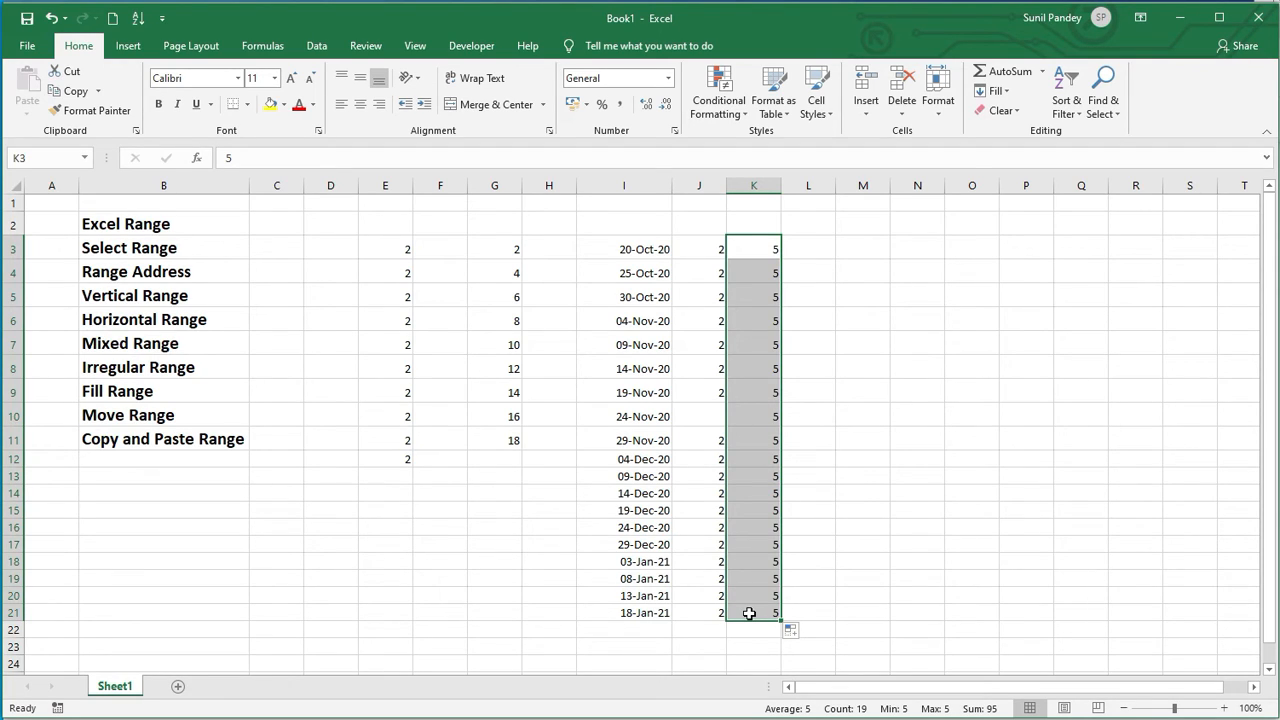
Step: Clear all values from the range J3:K21
click(745, 372)
drag(700, 247, 749, 606)
key(Delete)
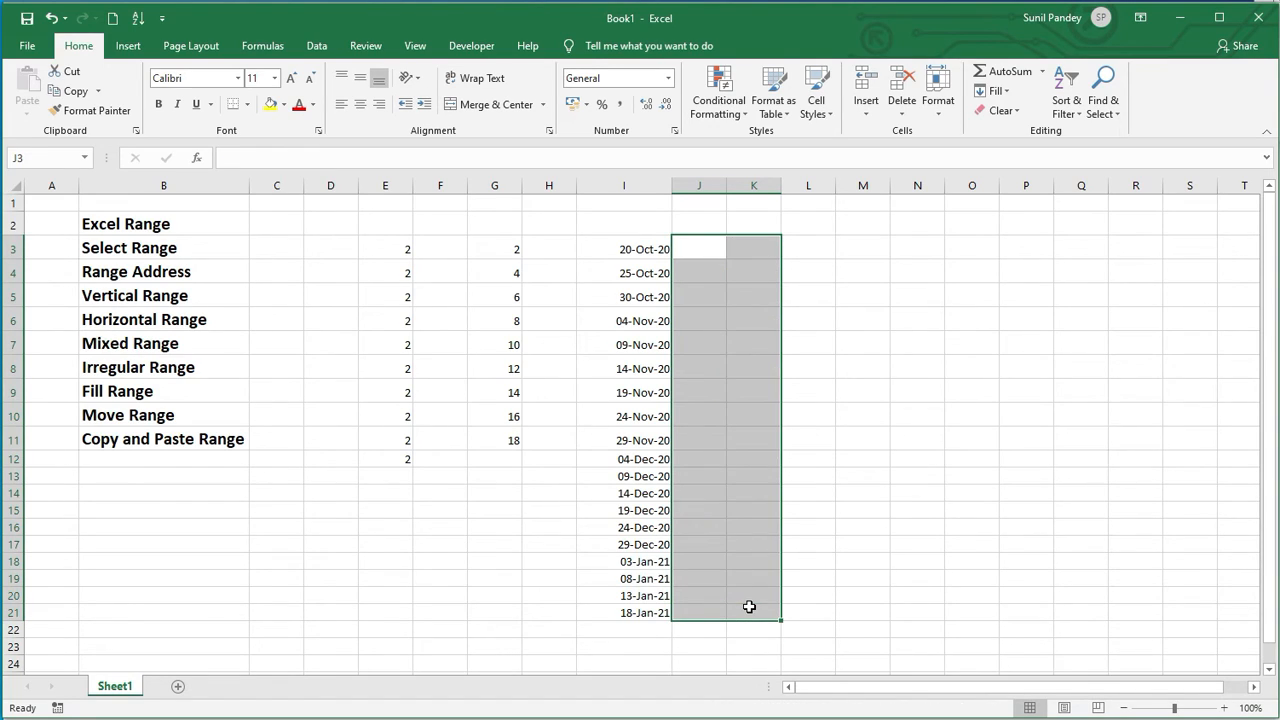
Step: Delete the date in I11 and enter 5 in J3
click(627, 437)
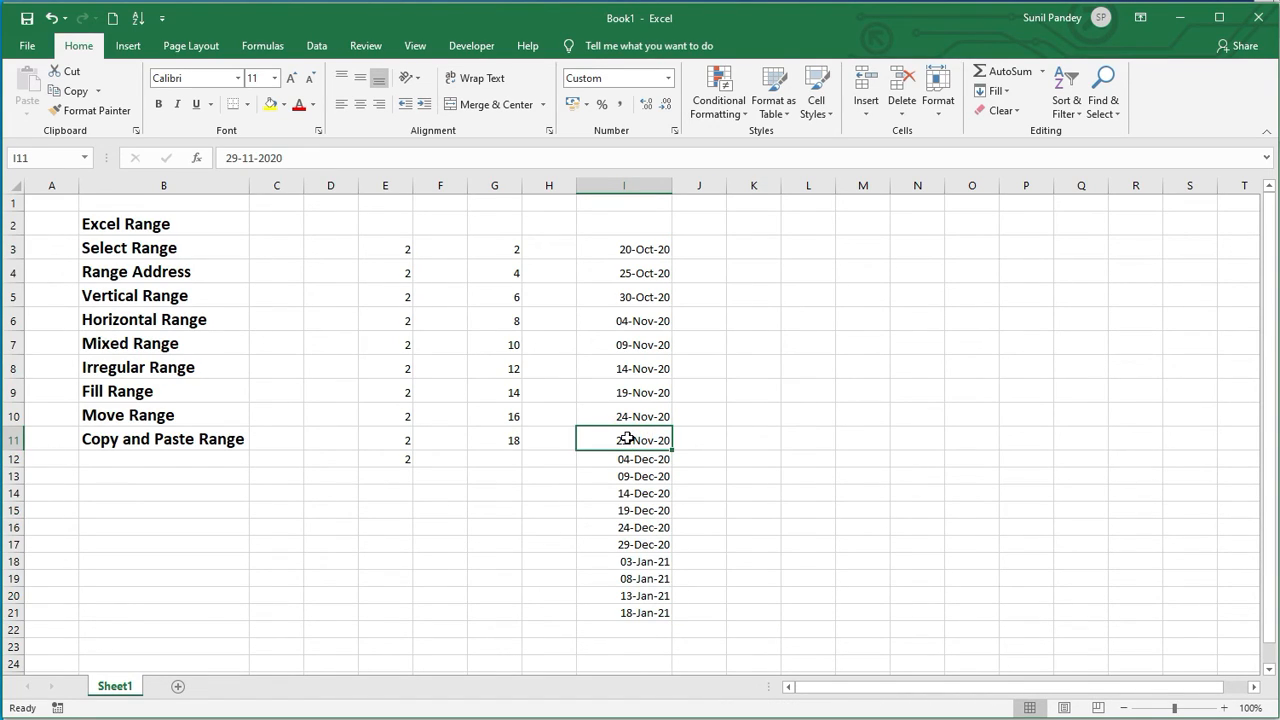
key(Delete)
click(713, 435)
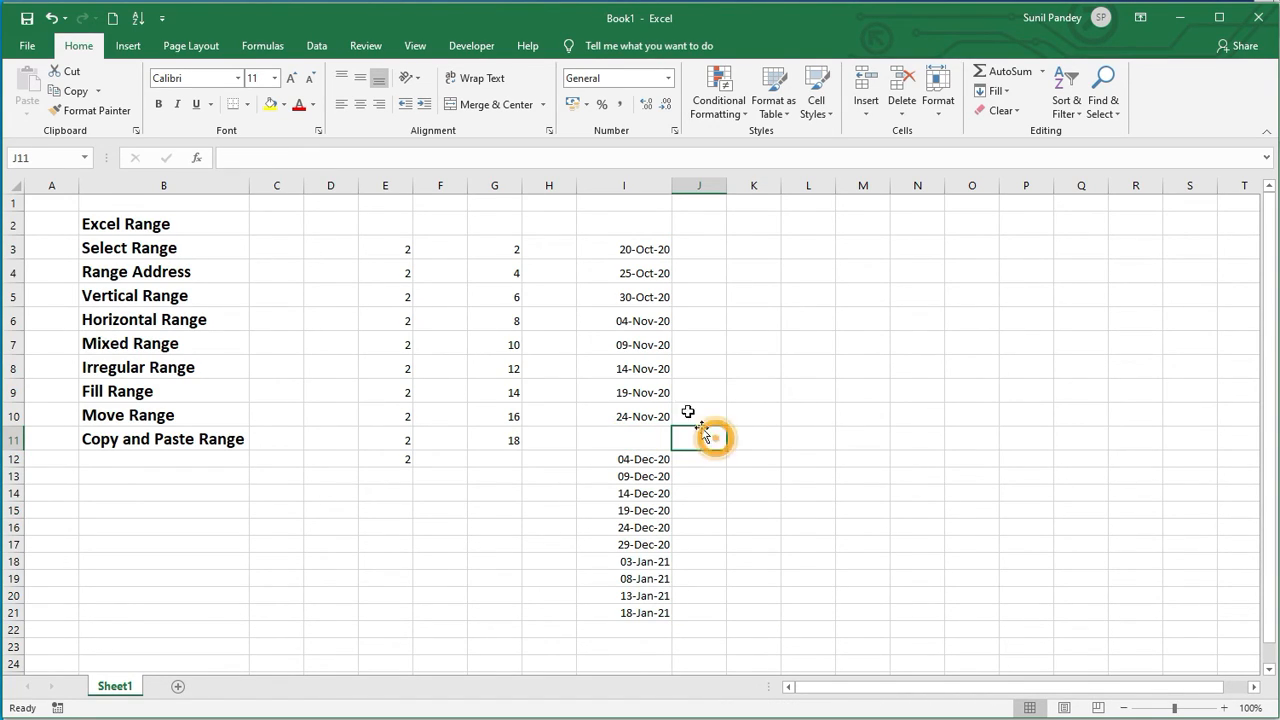
click(692, 248)
text(5)
key(Return)
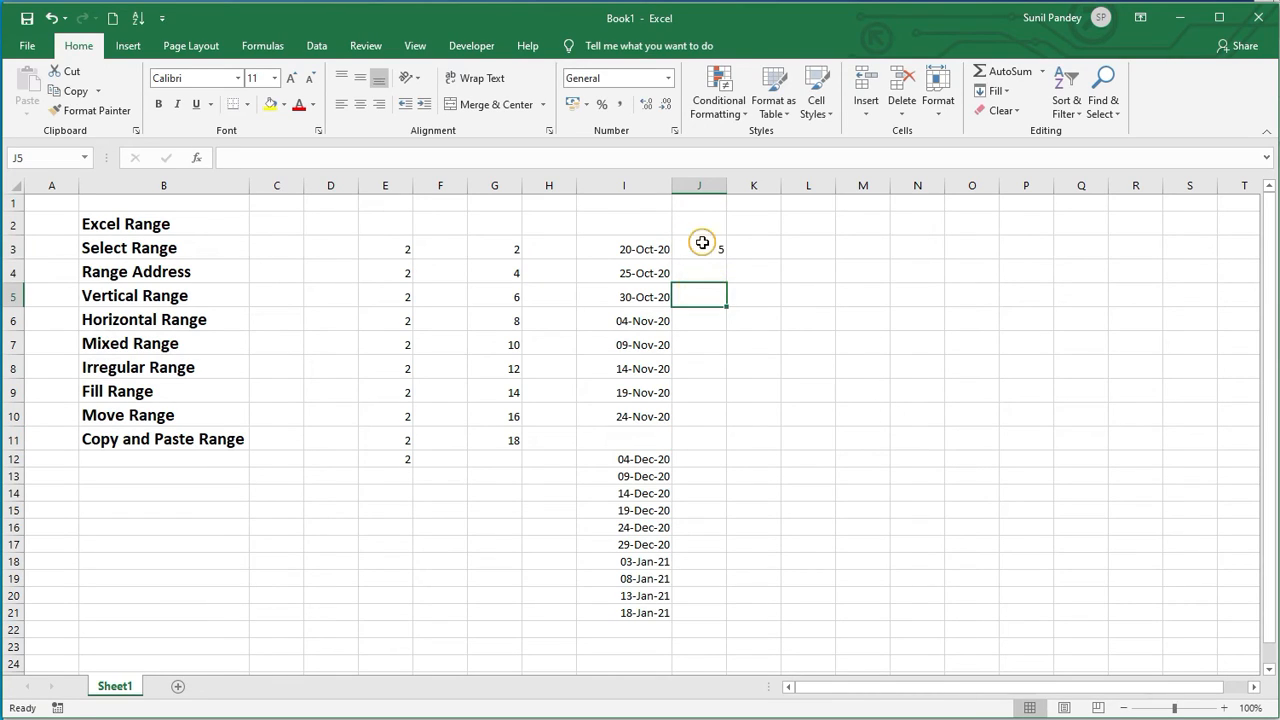
Step: Autofill the 5 in J3 down column J, then undo the fill and the earlier edits
click(700, 245)
double_click(727, 259)
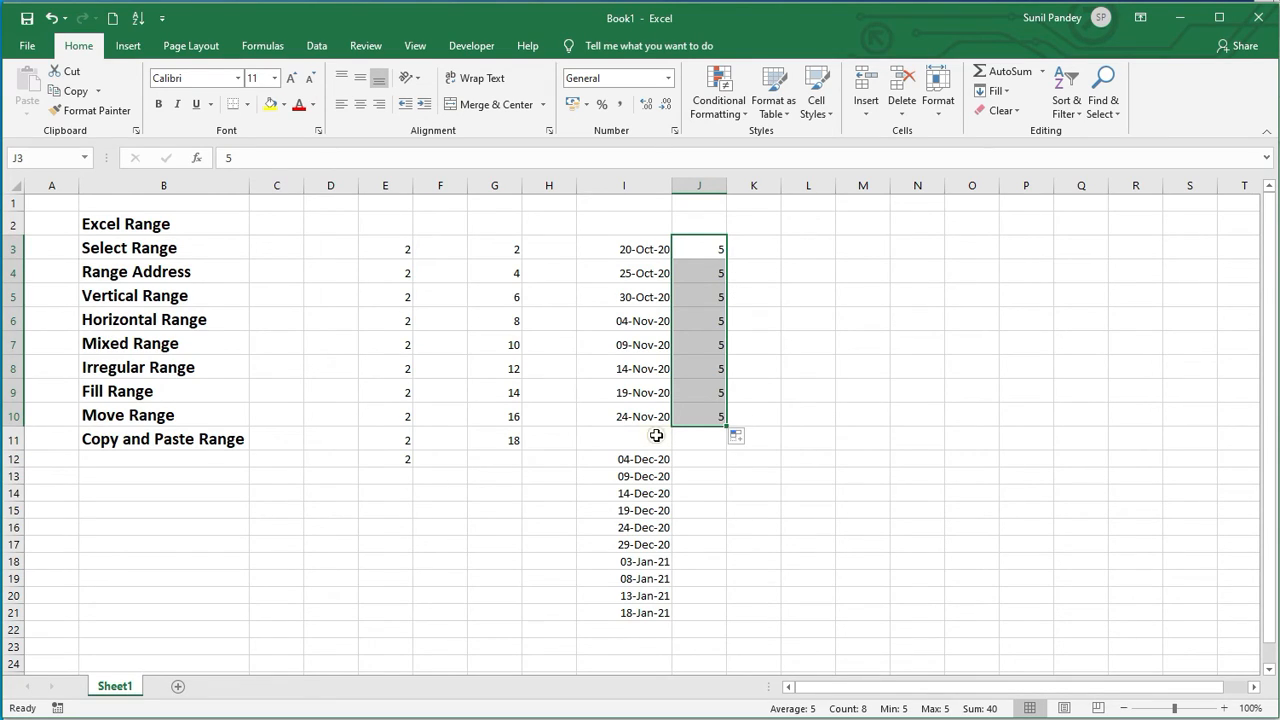
drag(656, 435, 694, 423)
click(699, 417)
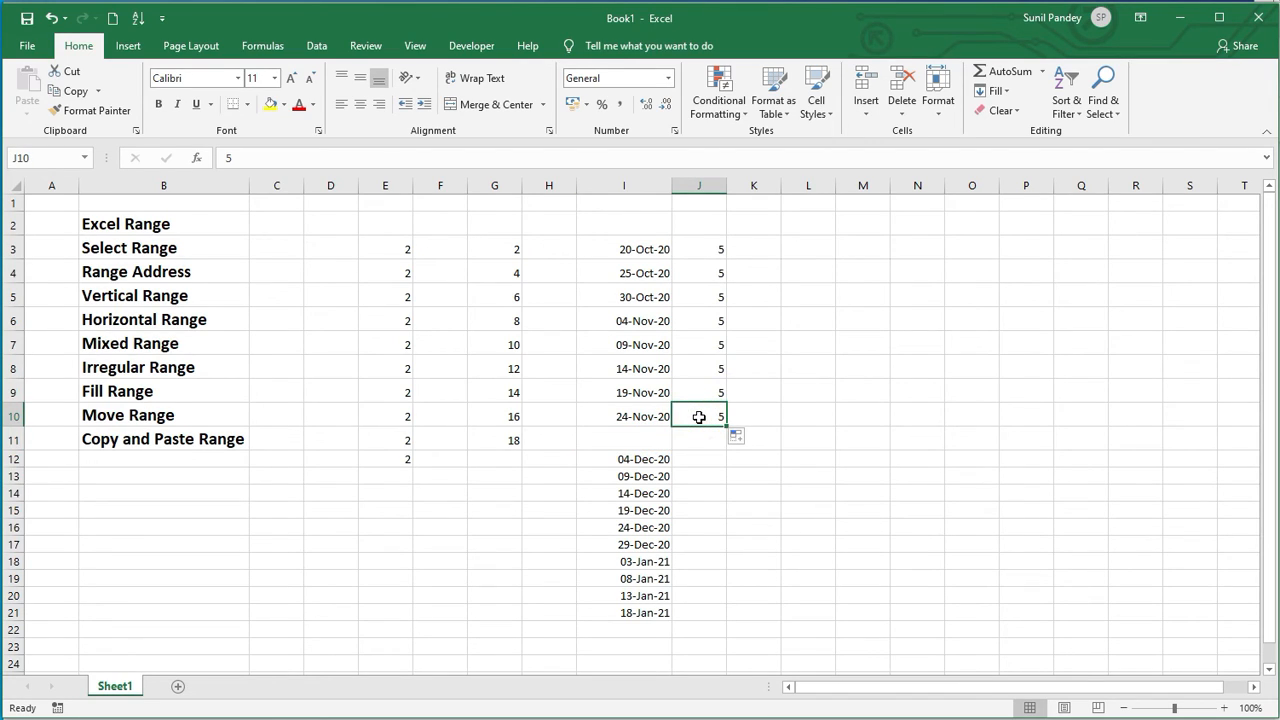
key(ctrl+z)
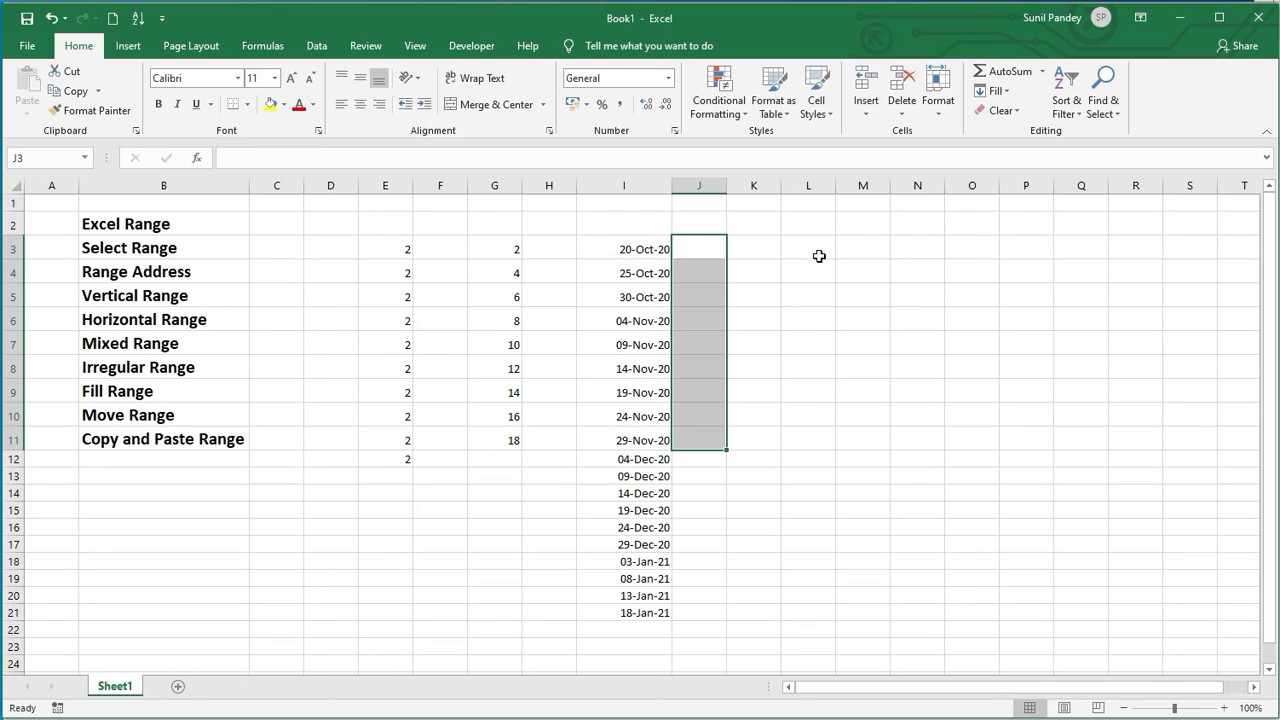
Step: Select L3:L21 and enter Excel into every selected cell at once
drag(818, 252, 803, 604)
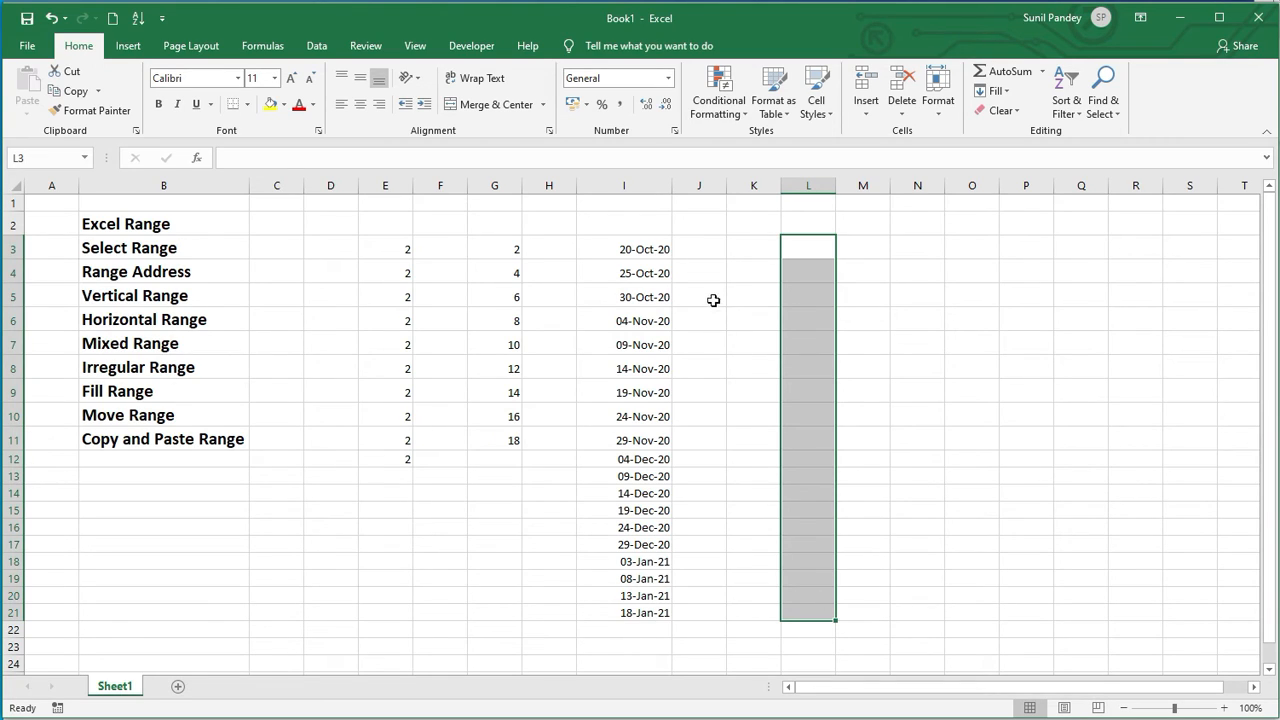
click(796, 240)
drag(796, 241, 796, 616)
text(Excel)
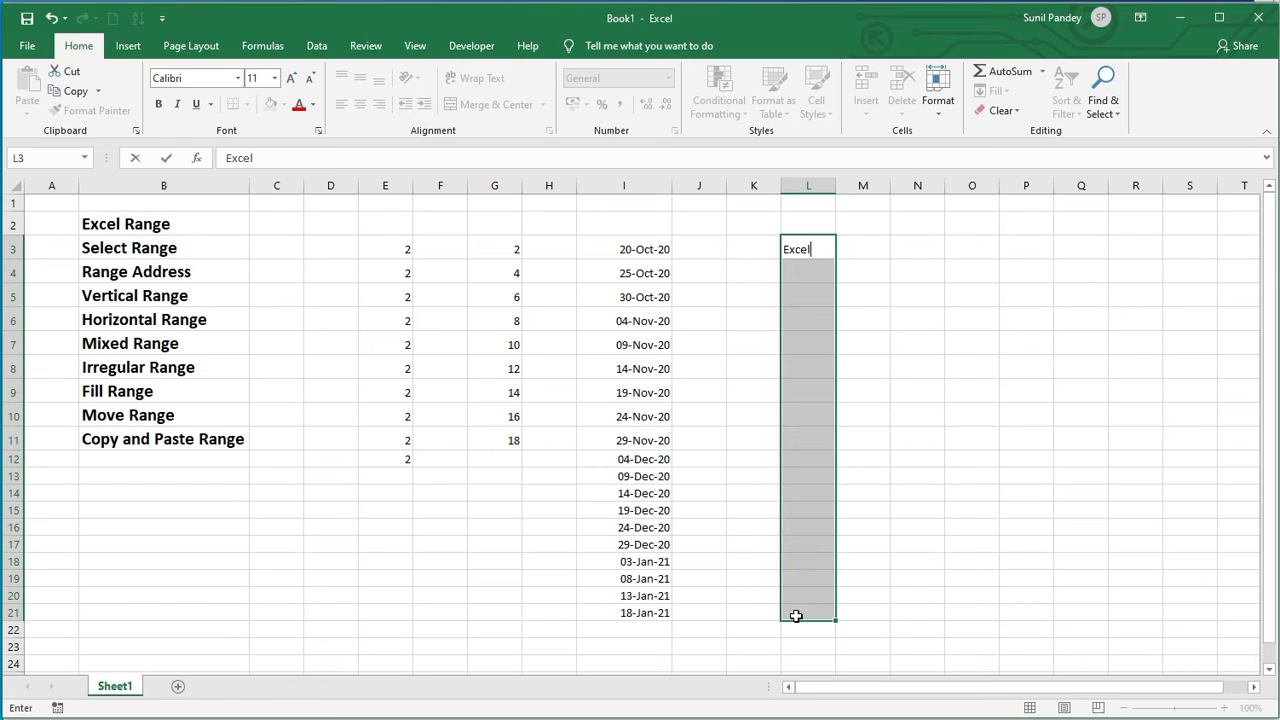
key(ctrl+Return)
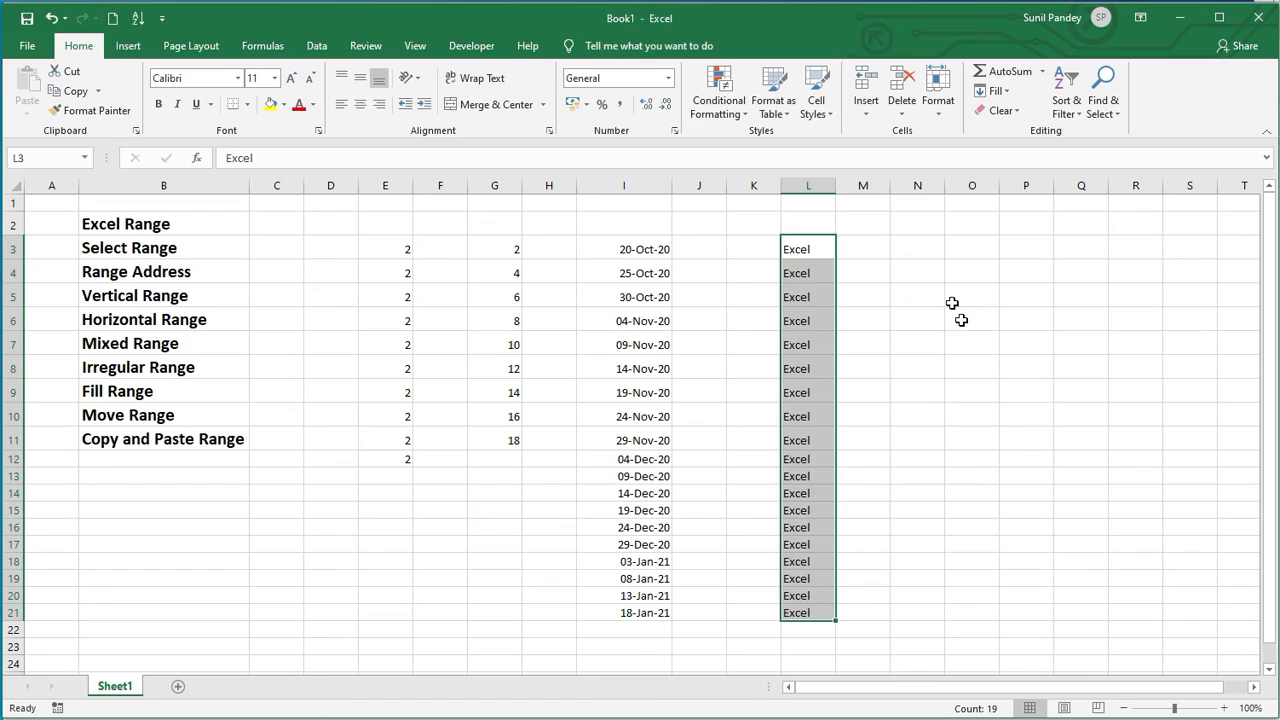
Step: Select N3:S19 and enter Excel into every selected cell at once
drag(917, 250, 1030, 275)
drag(1207, 376, 1197, 570)
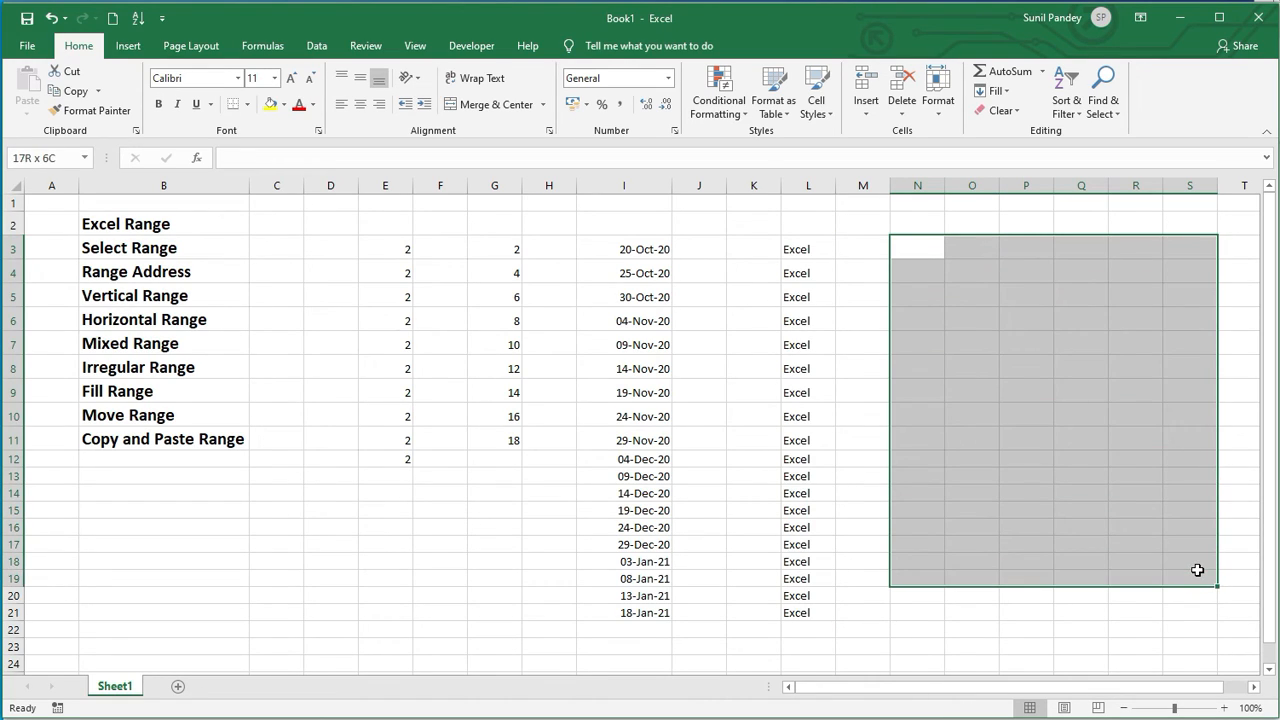
text(Excel)
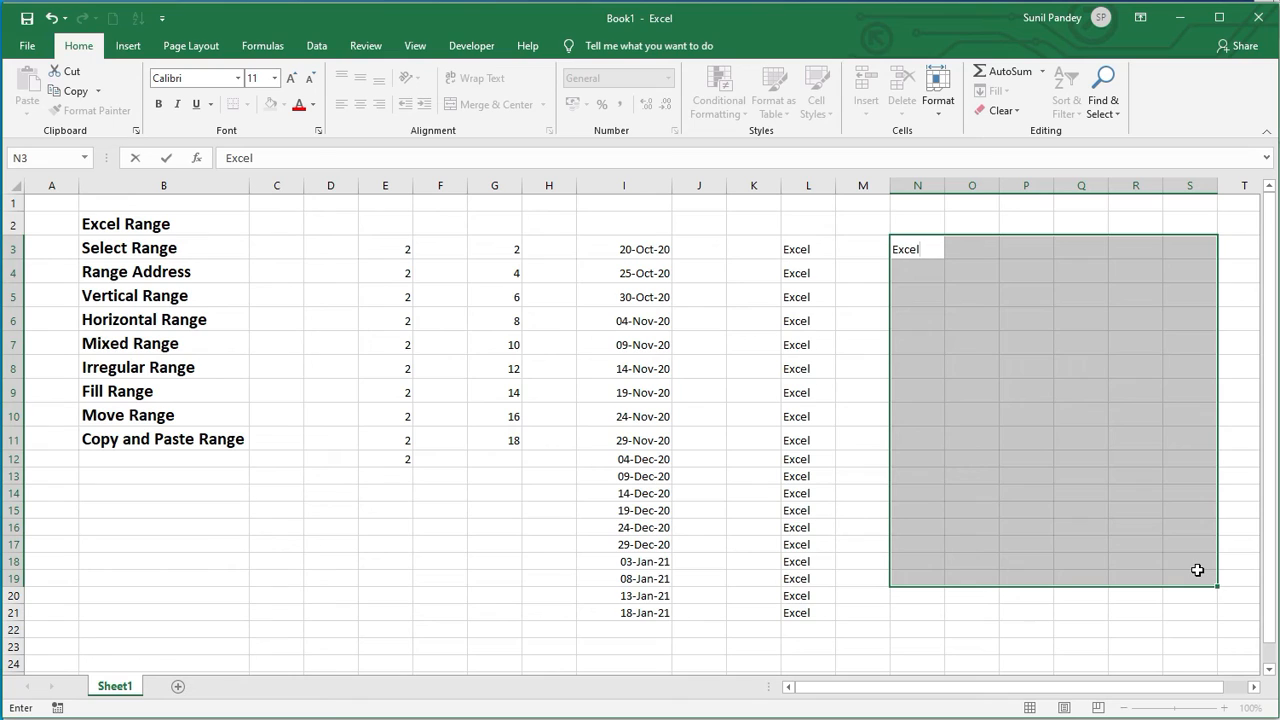
key(ctrl+Return)
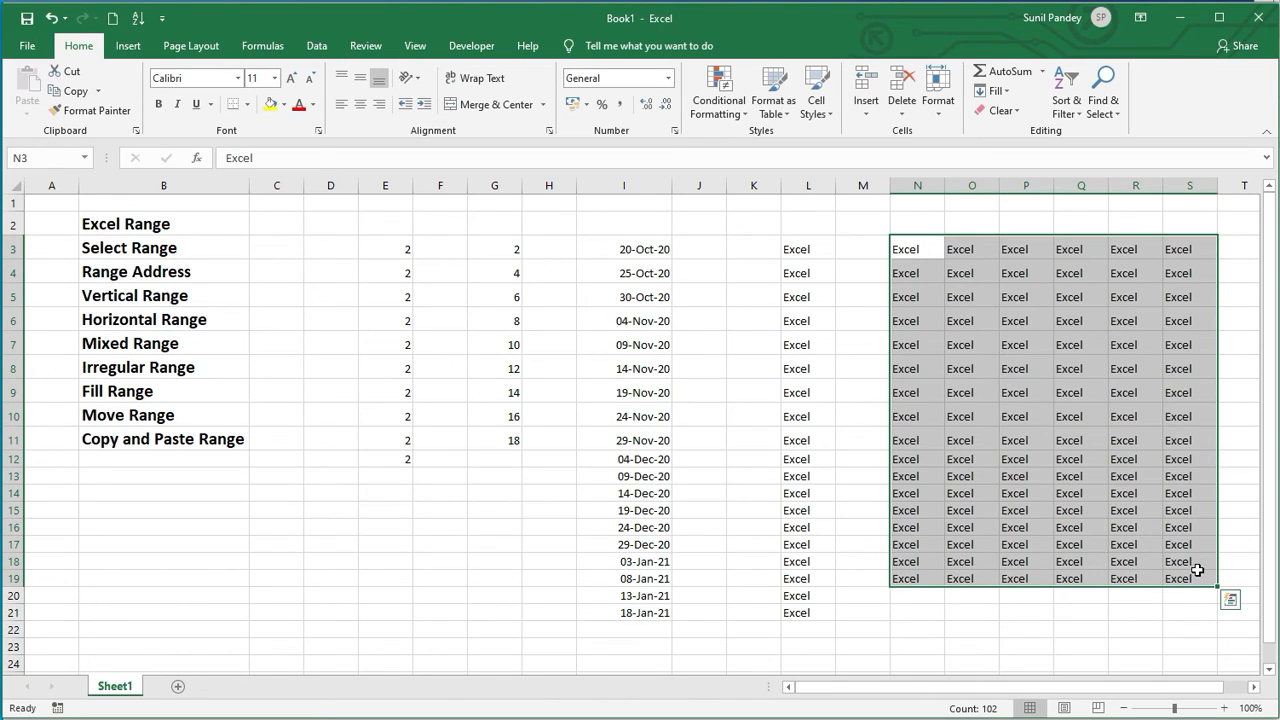
Step: Move the Excel range from L3:L21 one column over to M3:M21
click(1076, 508)
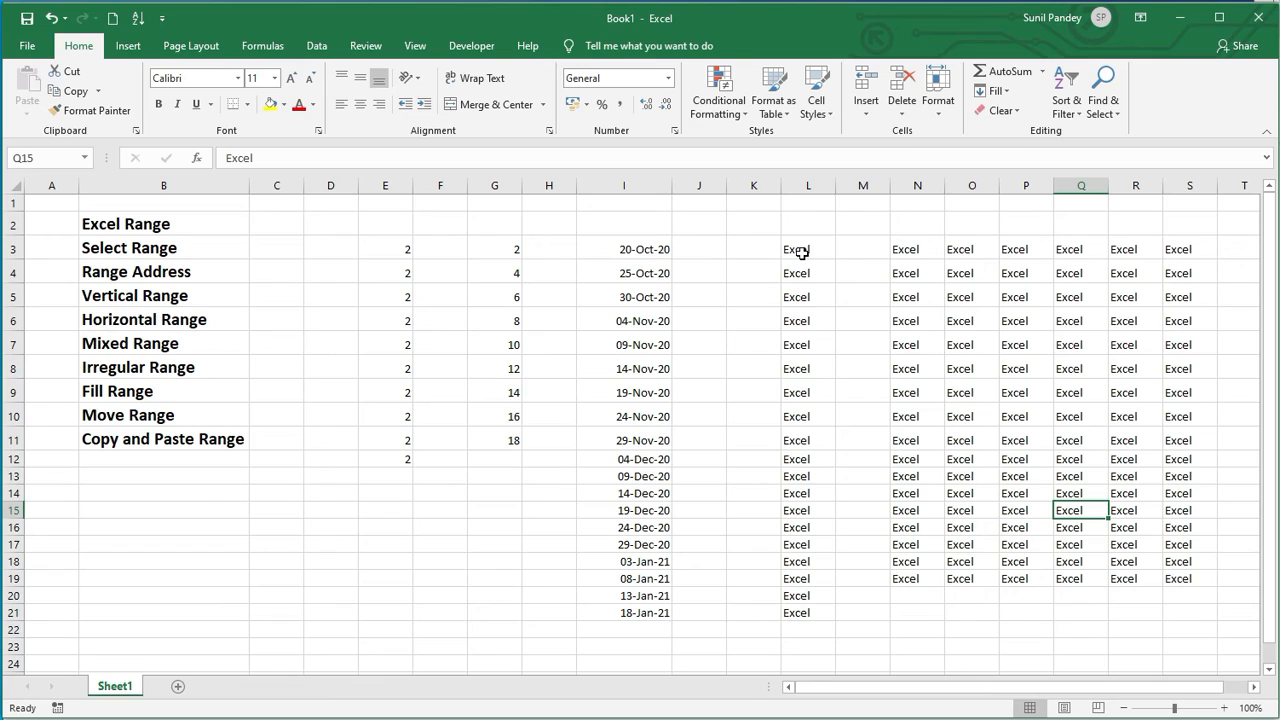
drag(800, 250, 790, 607)
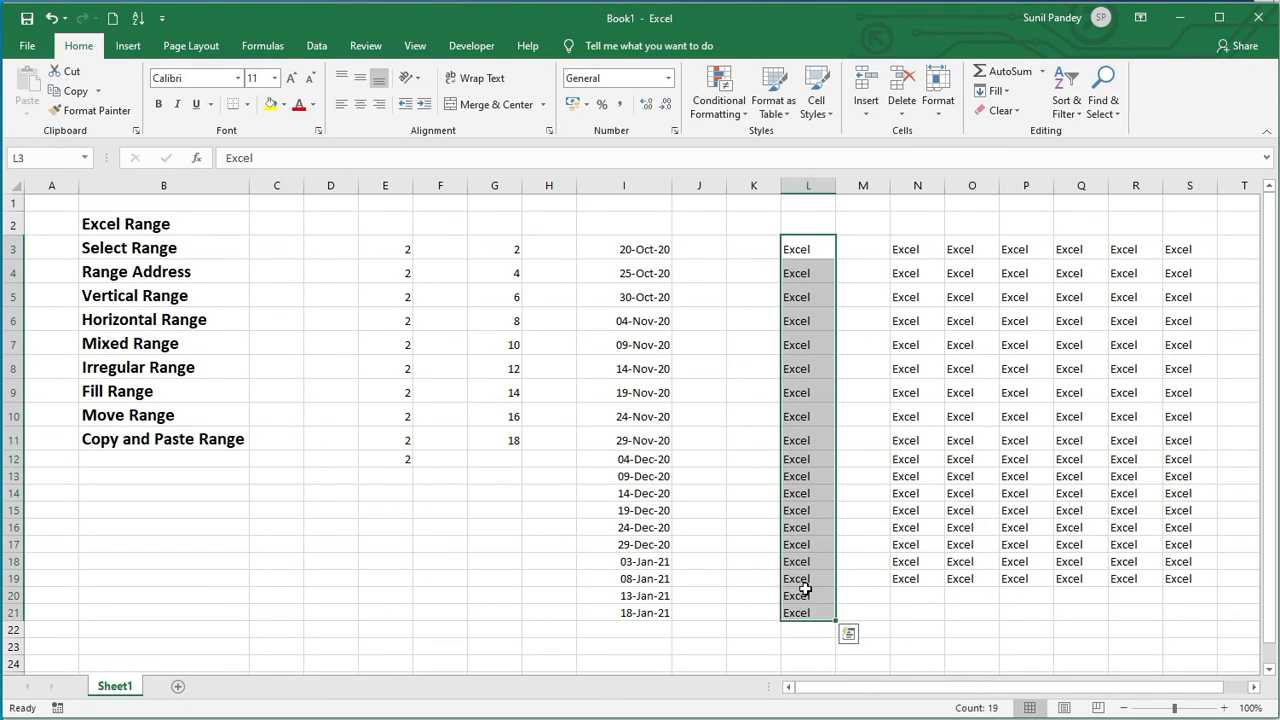
click(862, 242)
drag(808, 249, 843, 567)
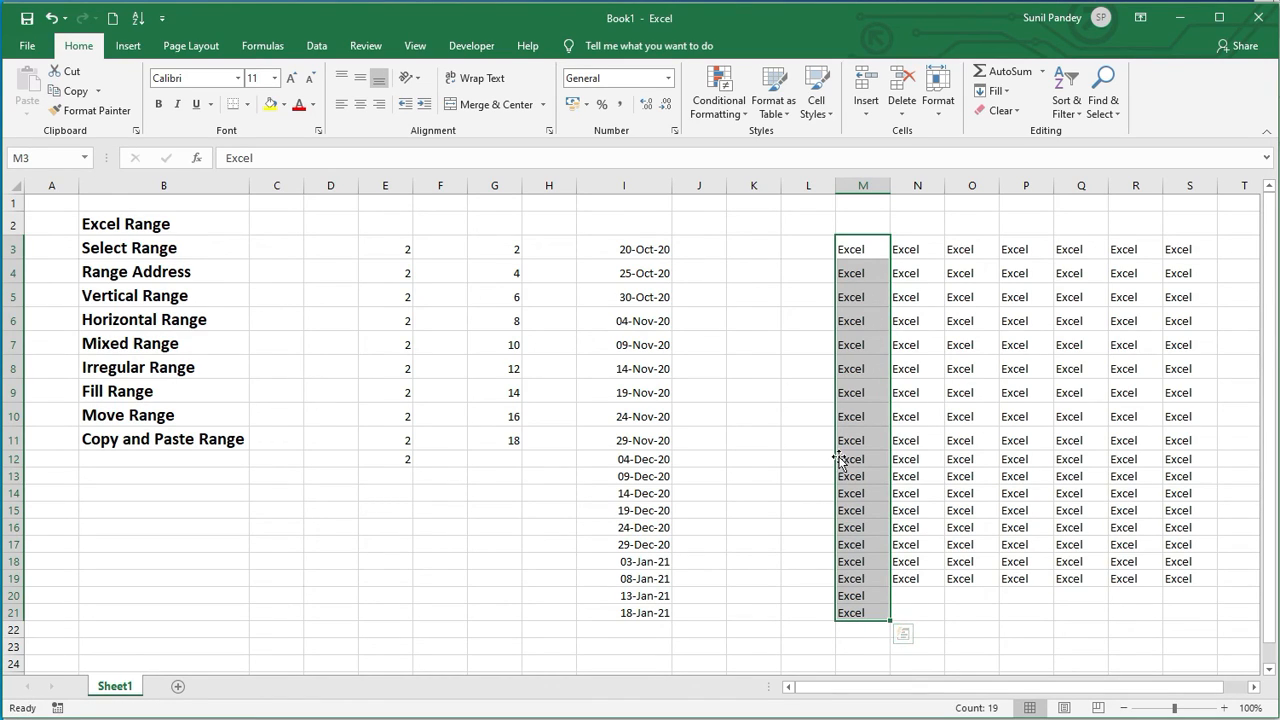
click(801, 252)
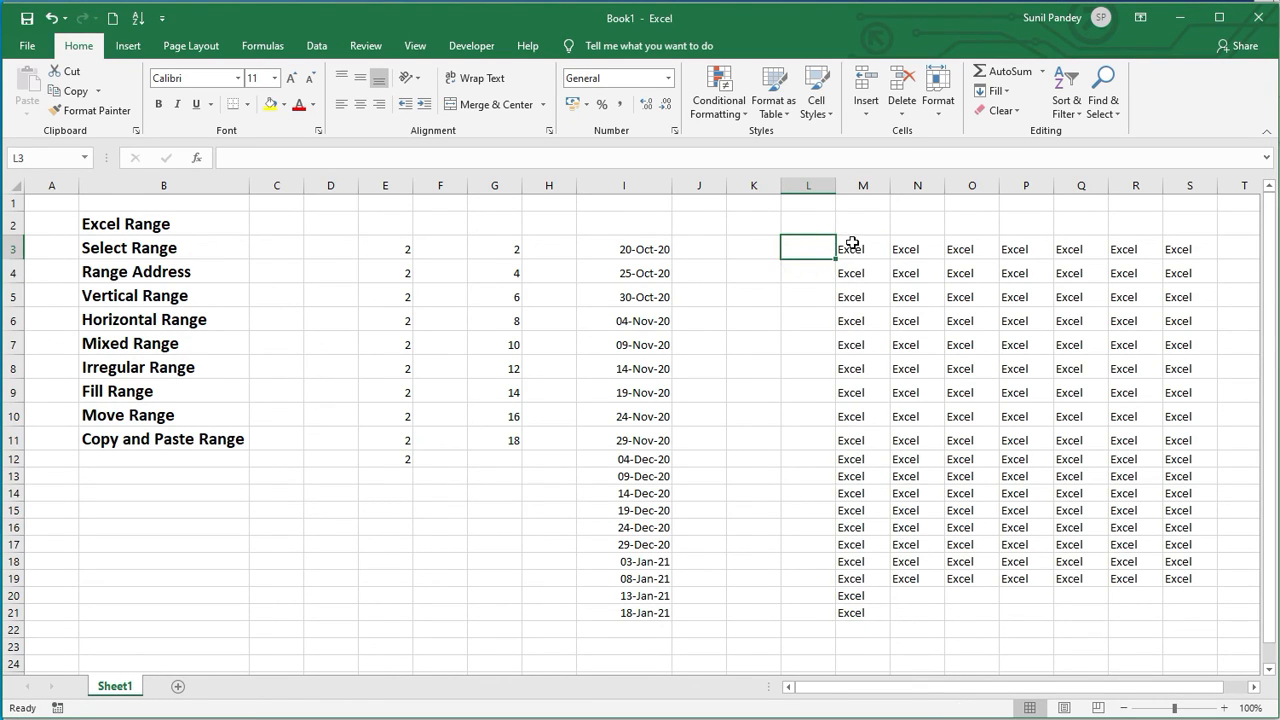
Step: Move the dates from I3:I21 to column L and widen column L to fit them
drag(622, 250, 624, 610)
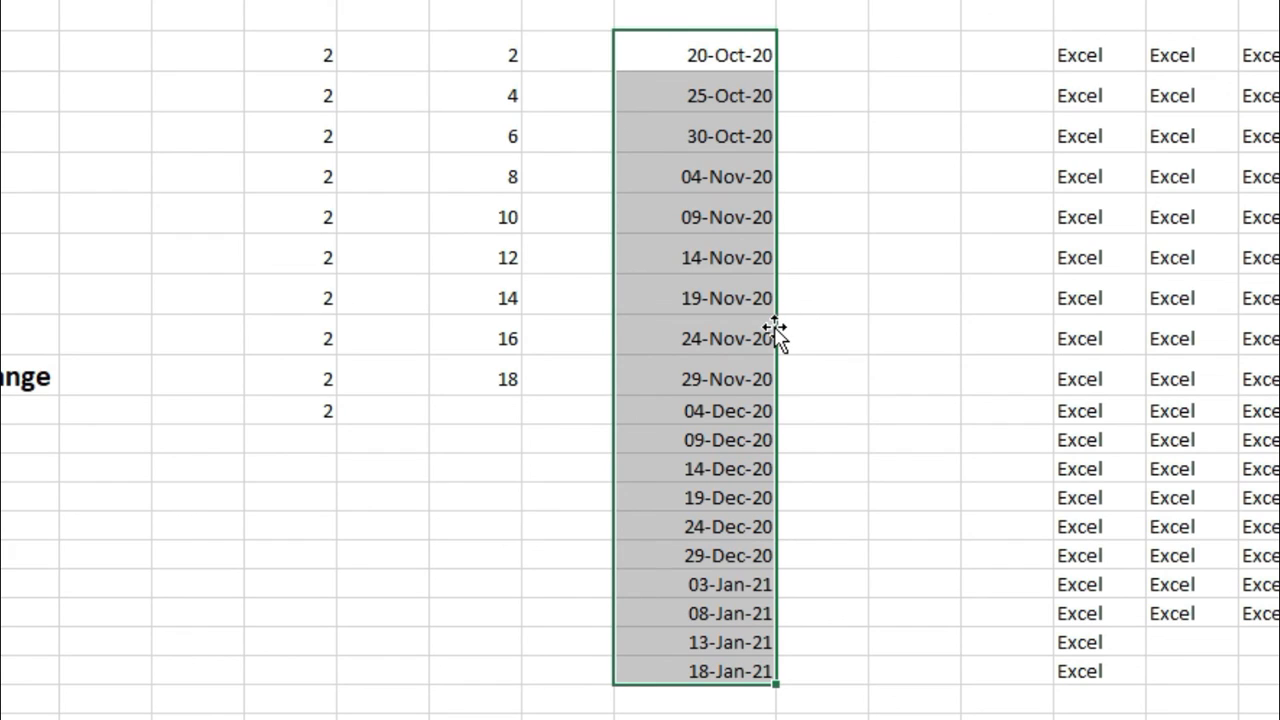
drag(778, 338, 977, 327)
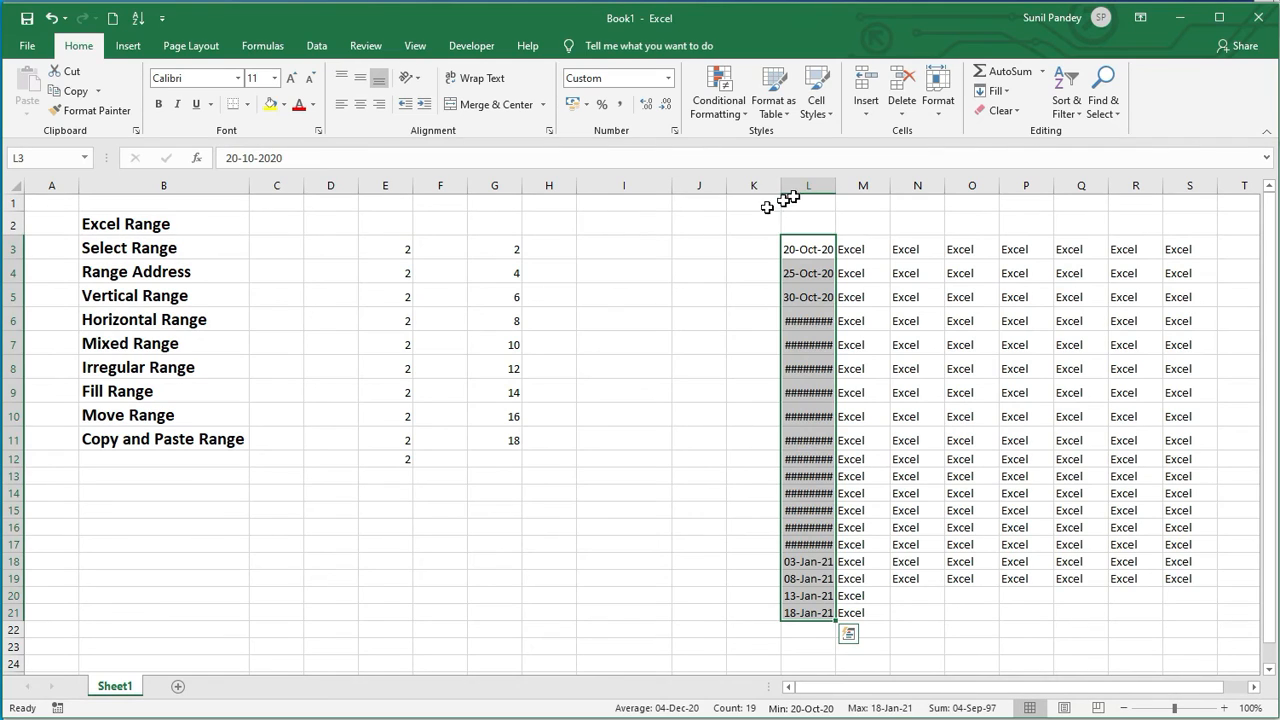
click(910, 11)
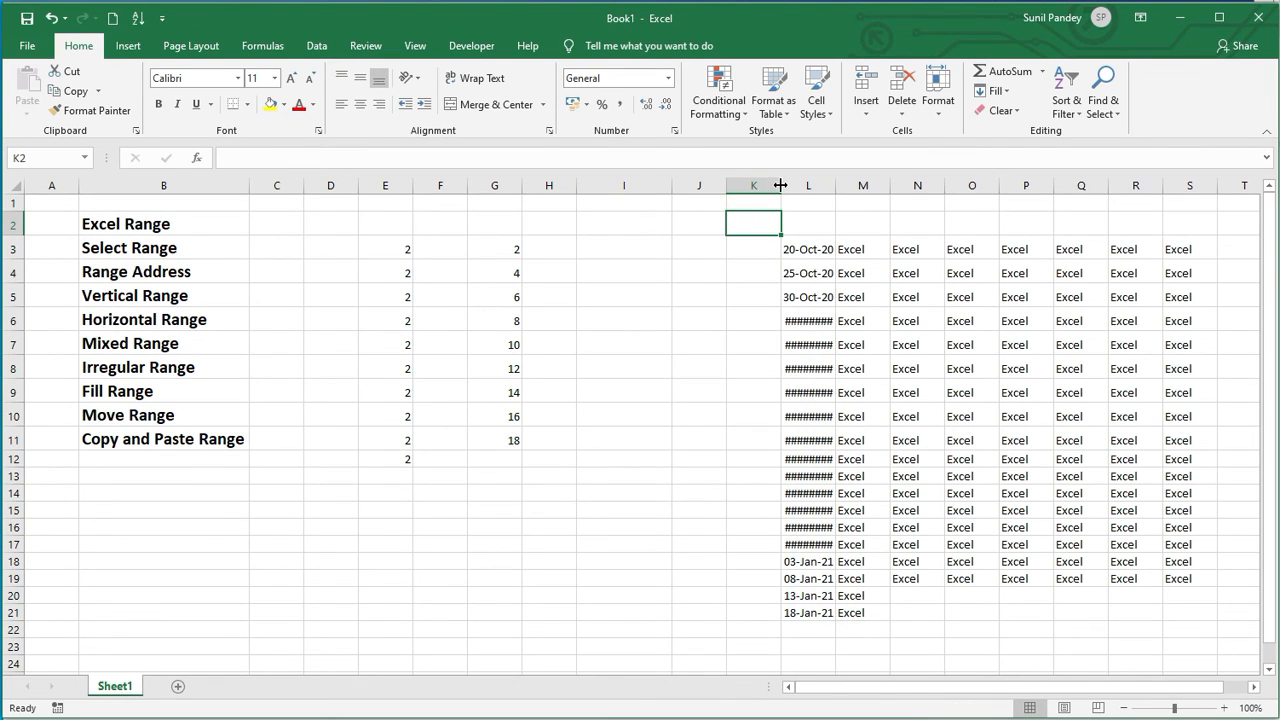
drag(781, 185, 857, 182)
Step: Copy the values in E3:E12 and paste them into F3:F12
click(518, 527)
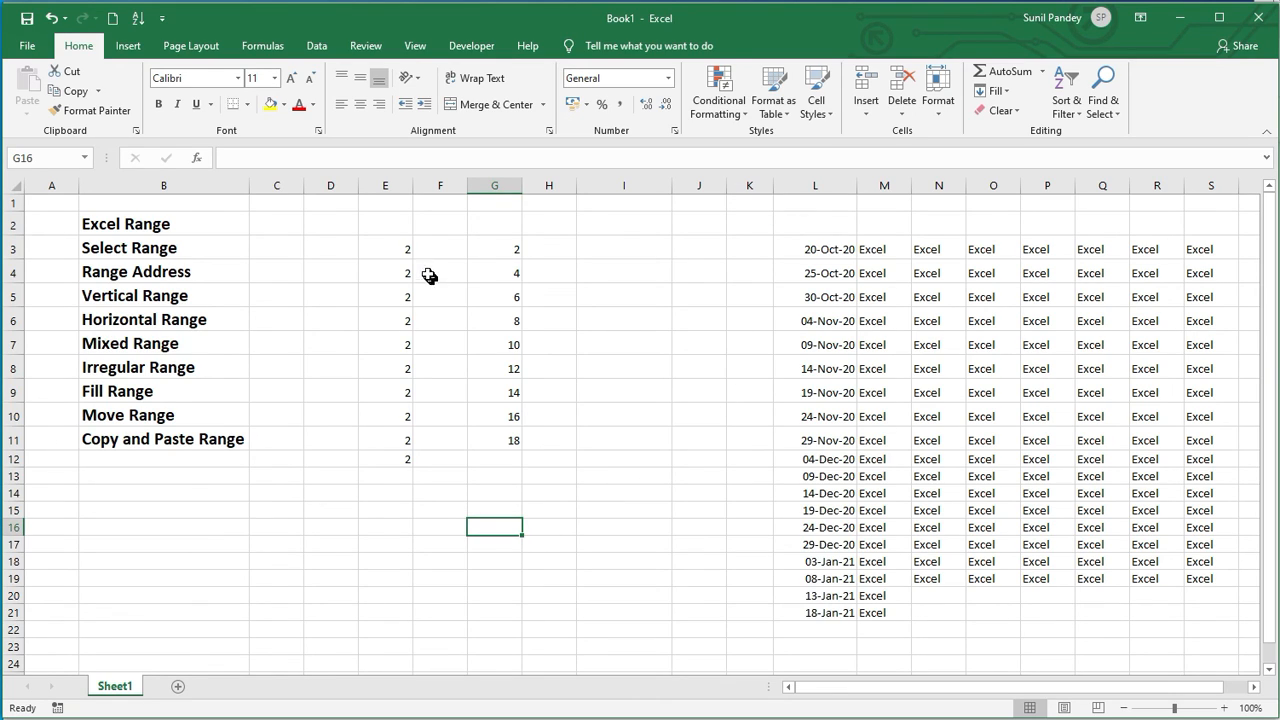
drag(387, 243, 388, 452)
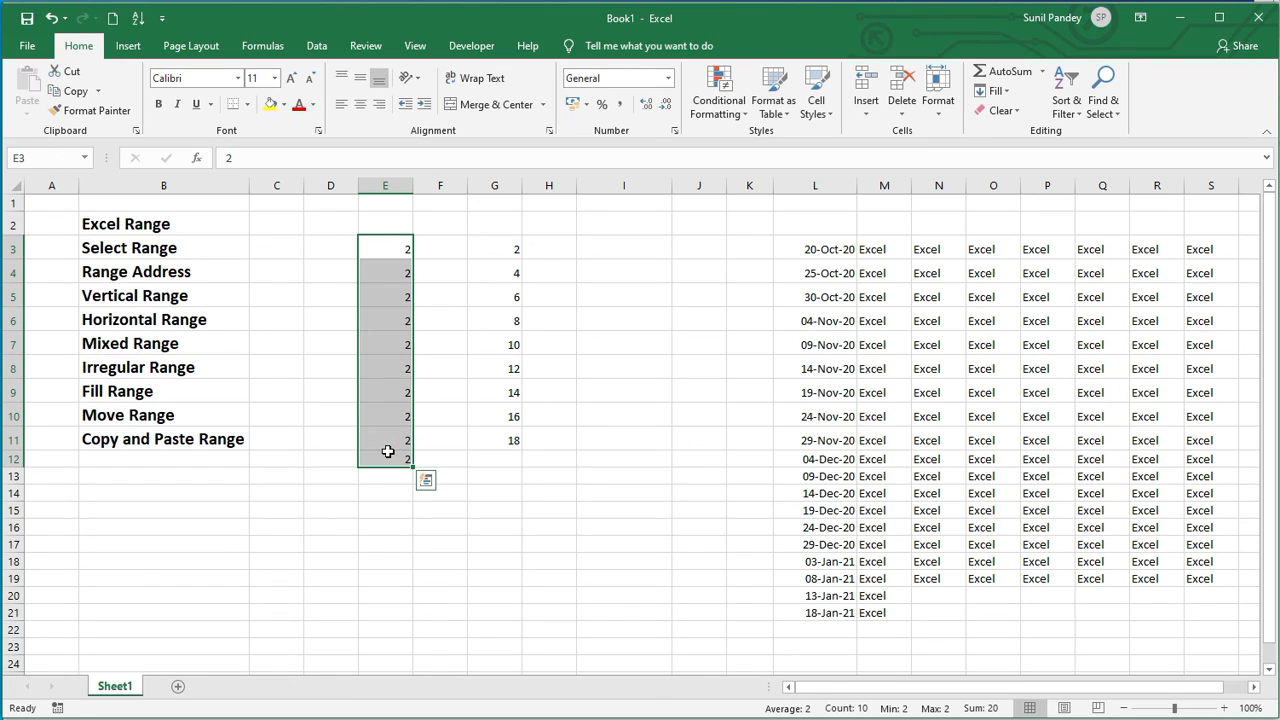
key(ctrl+c)
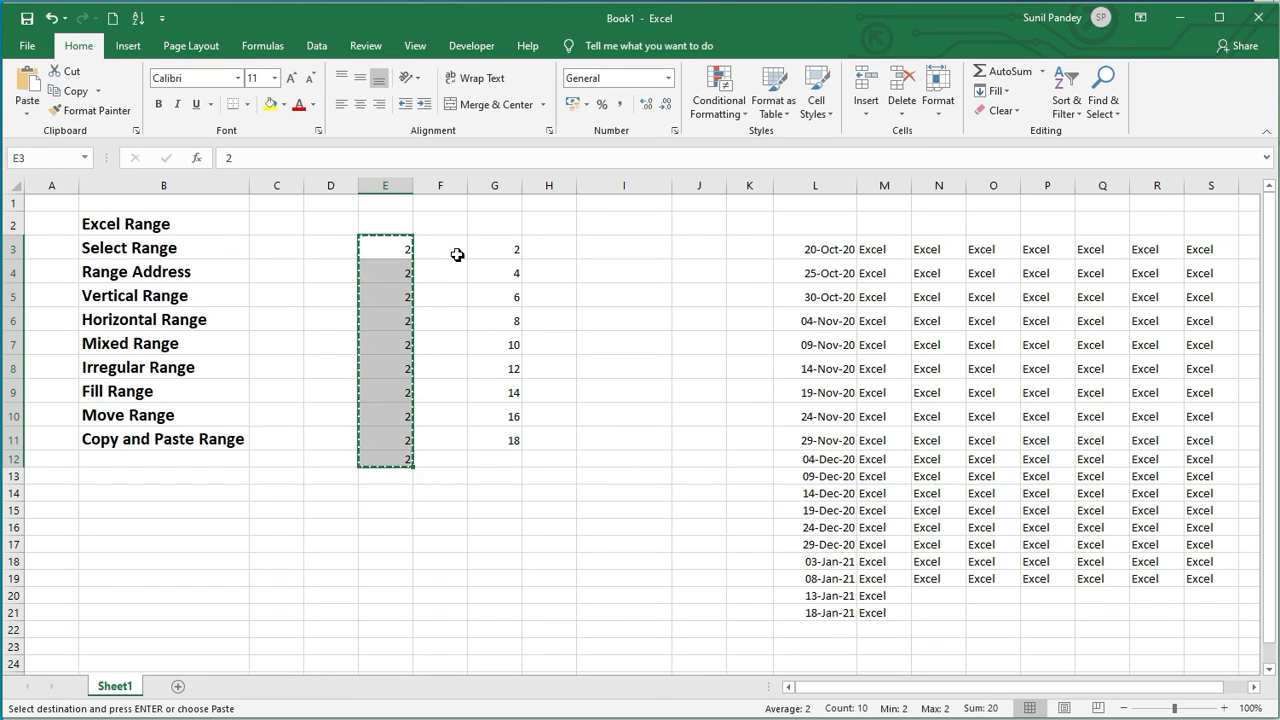
click(455, 253)
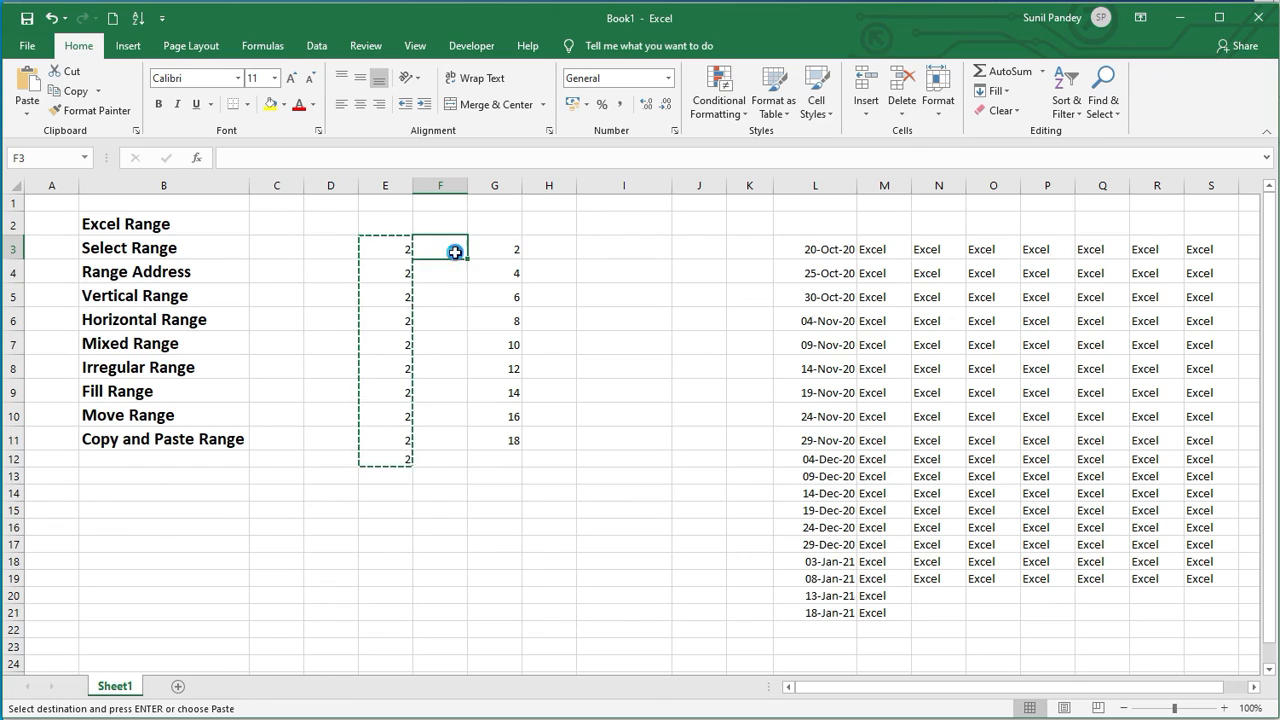
key(ctrl+v)
Step: Copy the range E3:G12 and paste it starting at I3
drag(383, 251, 485, 456)
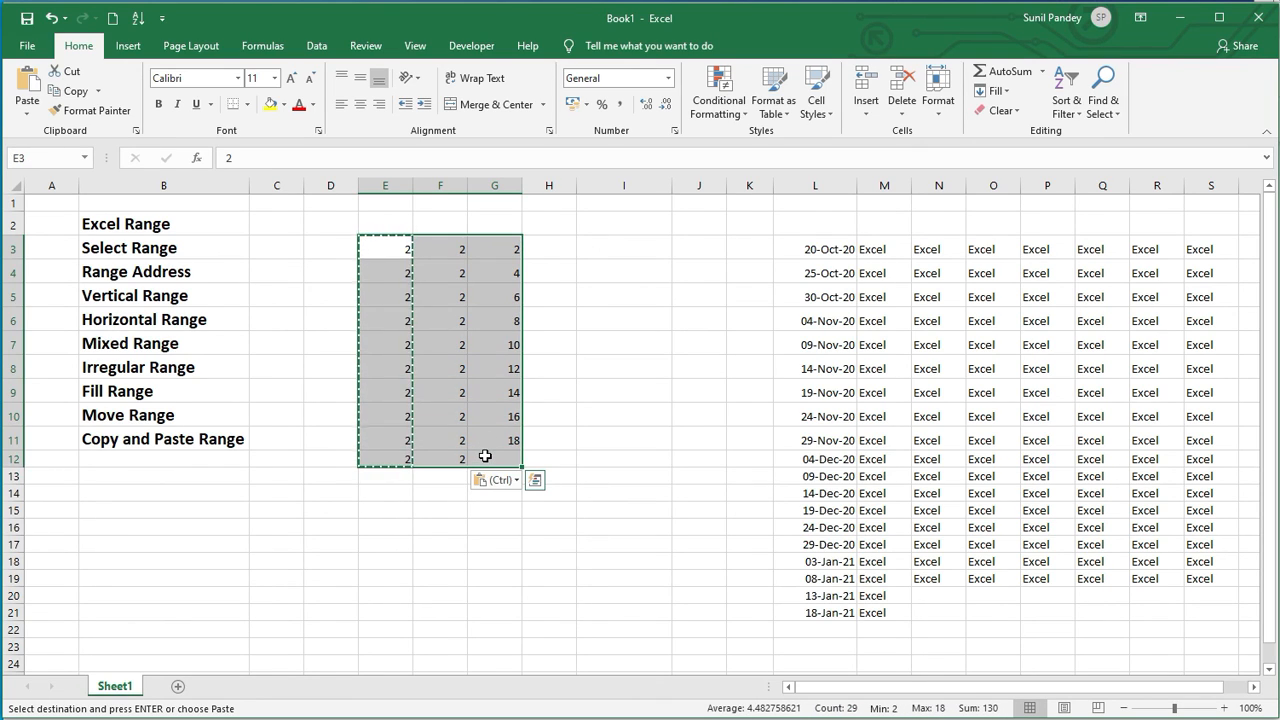
key(ctrl+c)
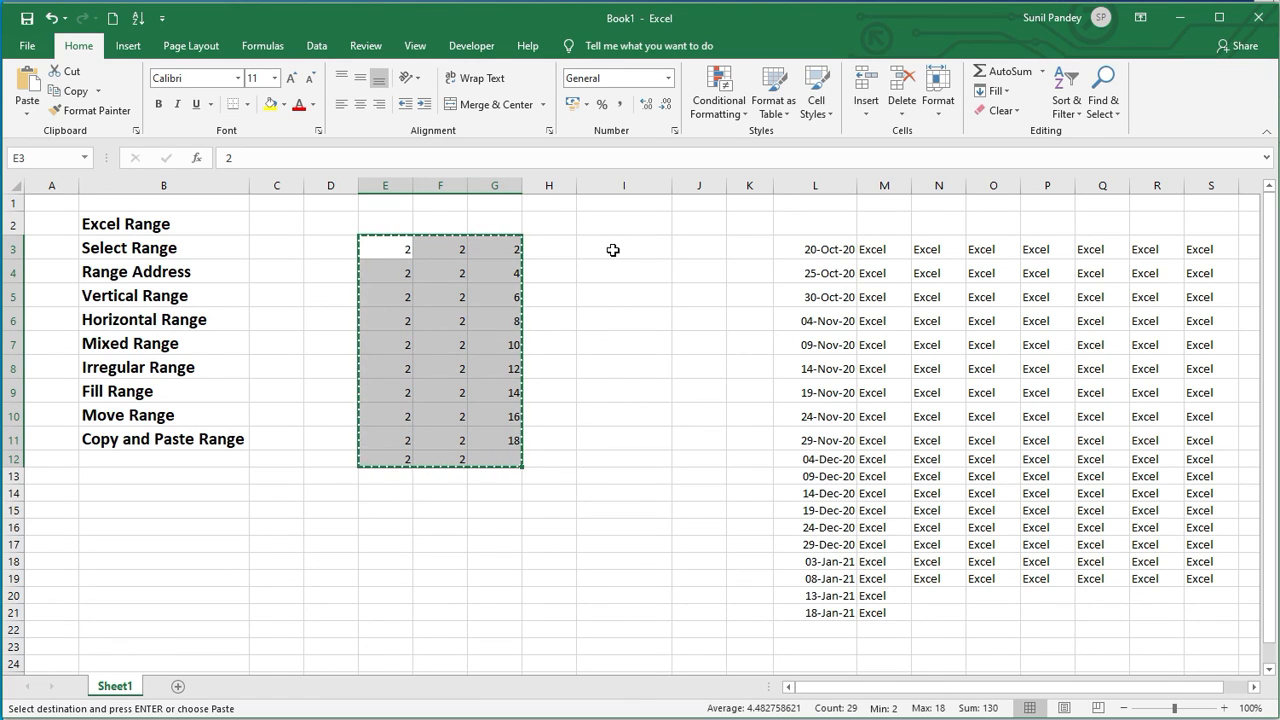
click(613, 250)
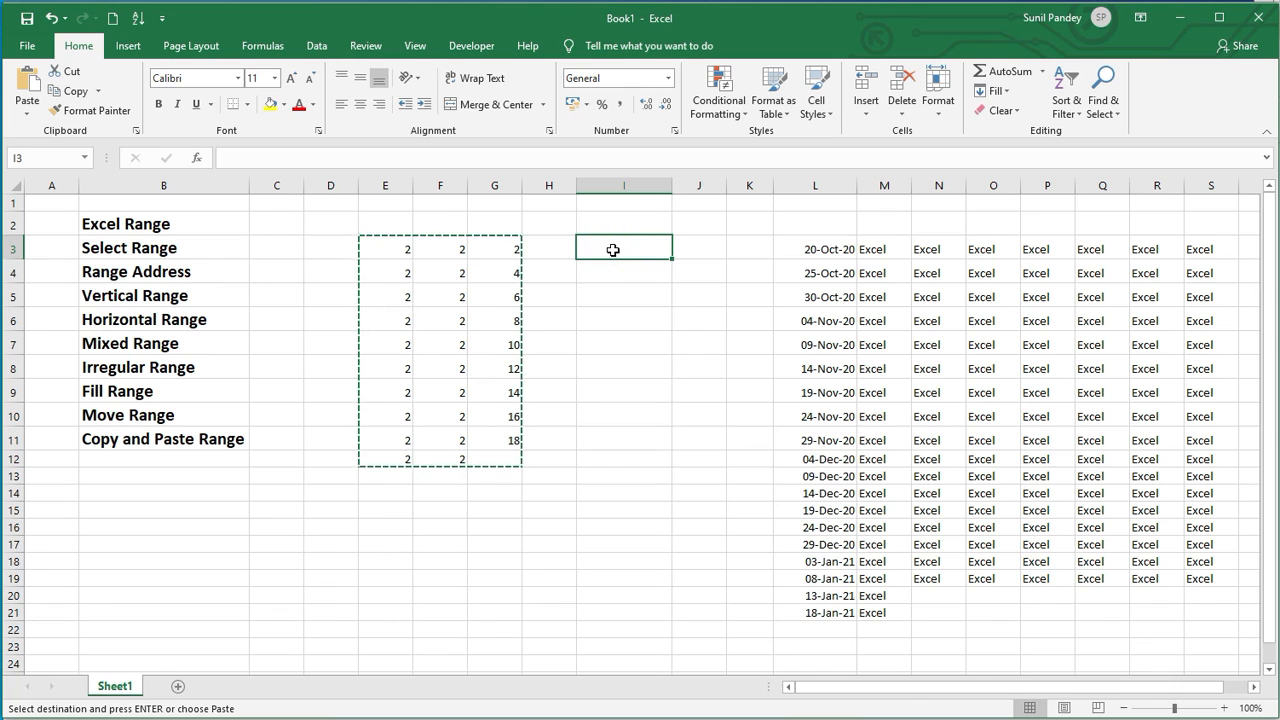